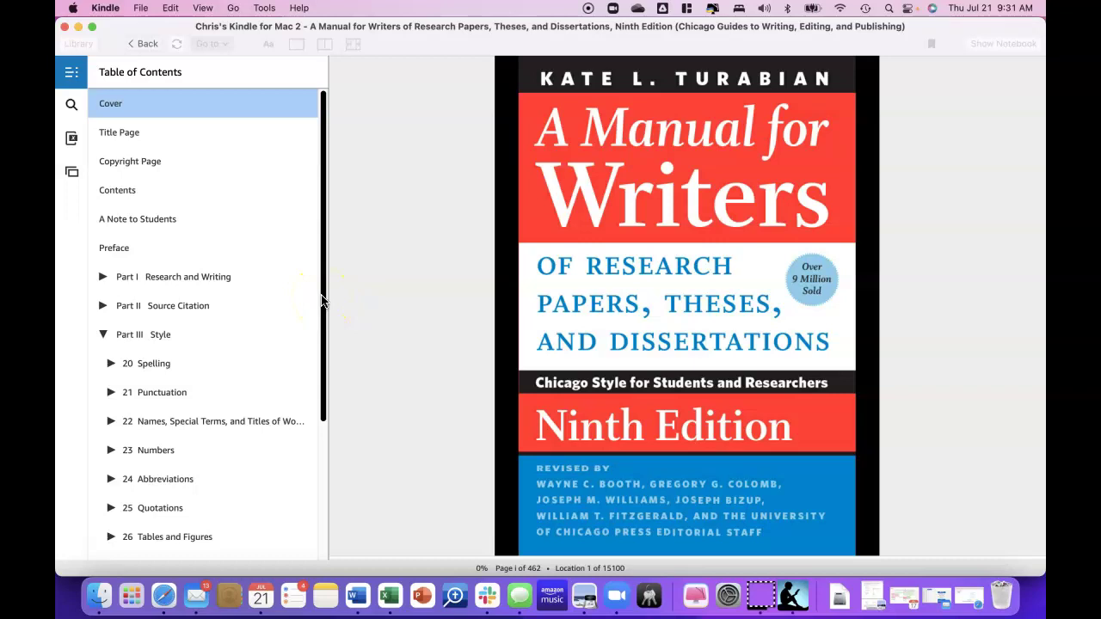
Open the appendix "Paper Format and Submission" in the manual and look through its outline
{"action": "left_click_drag", "start_coordinate": [320, 299], "coordinate": [315, 479]}
{"action": "left_click", "coordinate": [194, 379]}
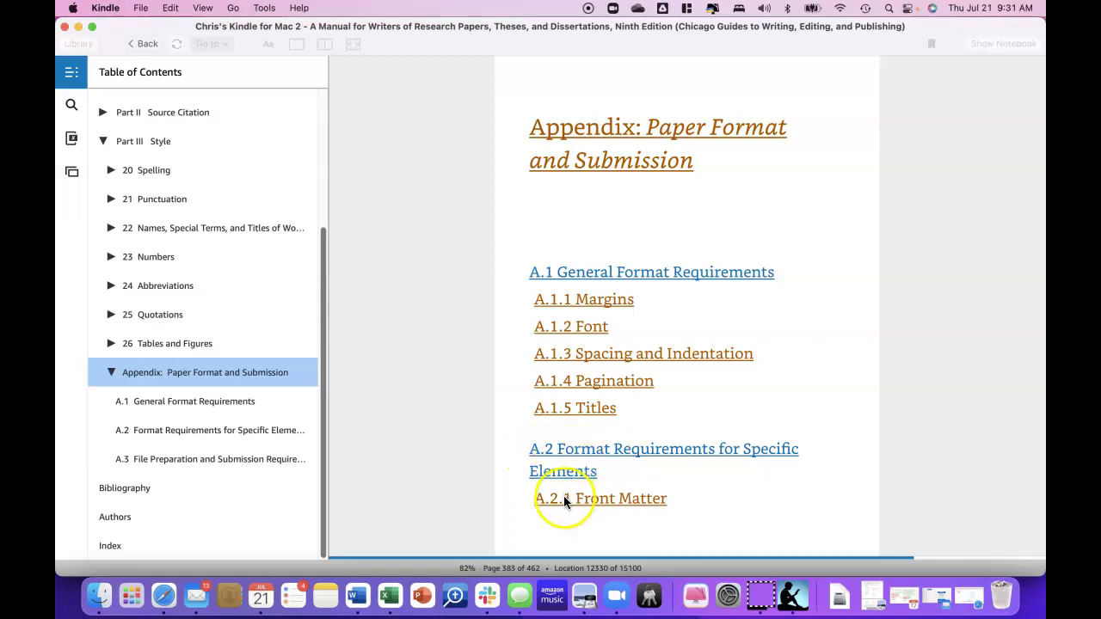
{"action": "left_click", "coordinate": [962, 308]}
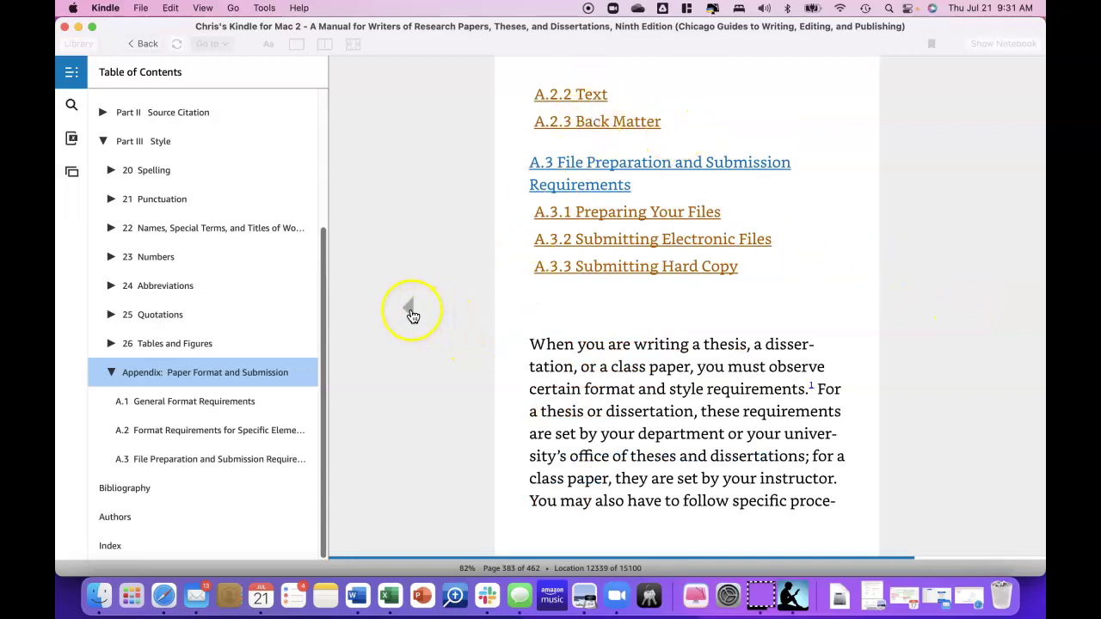
{"action": "left_click", "coordinate": [411, 310]}
Open section A.2 and read the title page guidelines in A.2.1.2 through the Figure A.1 sample
{"action": "left_click", "coordinate": [571, 451]}
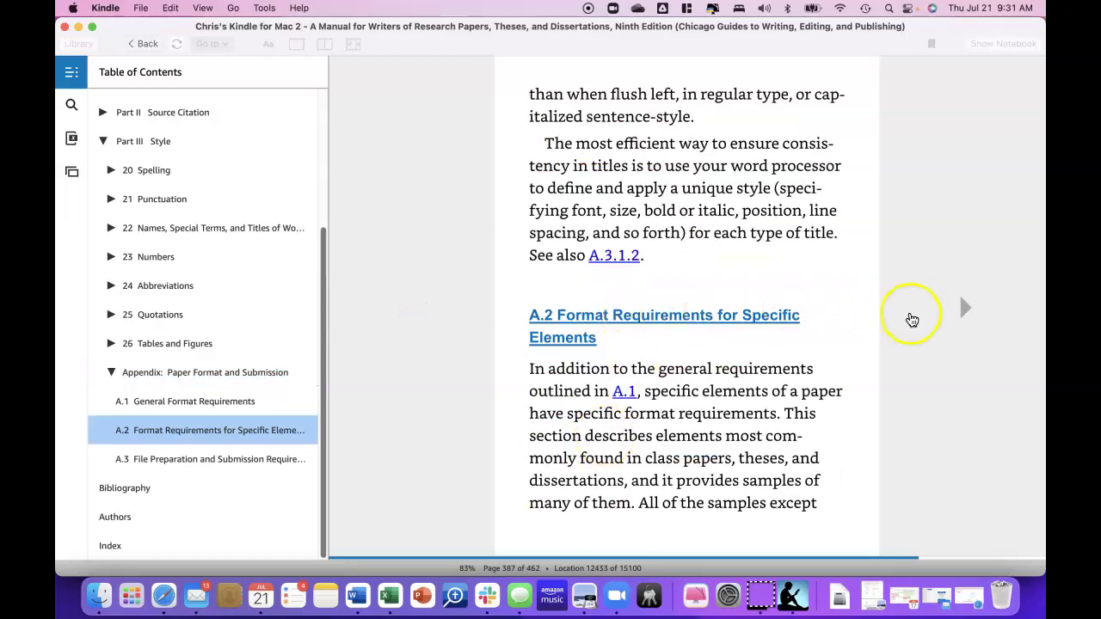
{"action": "left_click", "coordinate": [963, 311]}
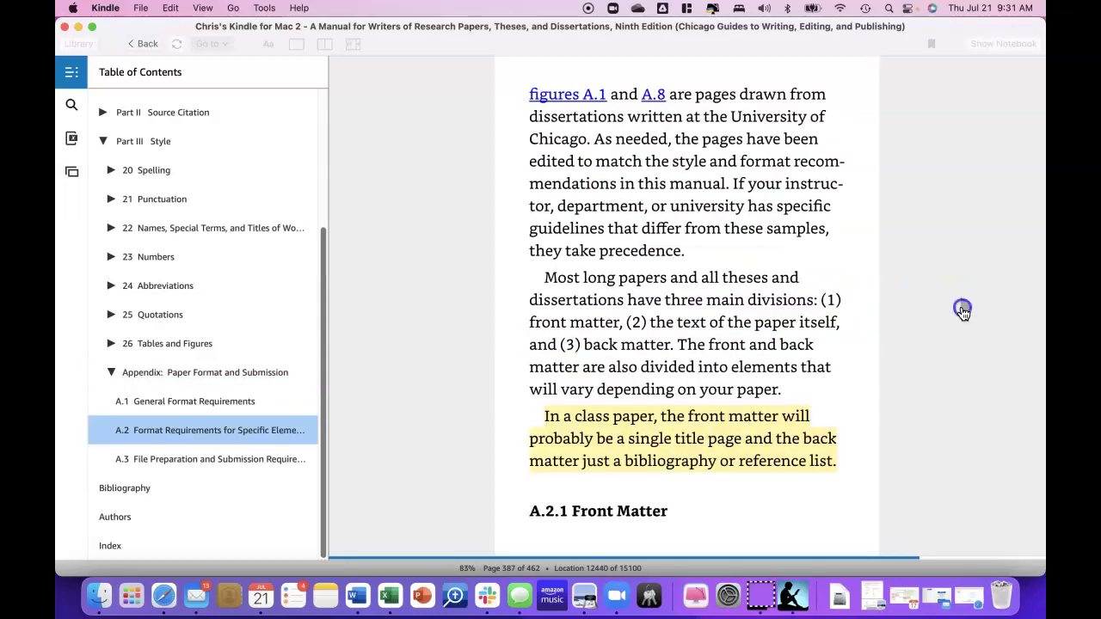
{"action": "left_click", "coordinate": [962, 312]}
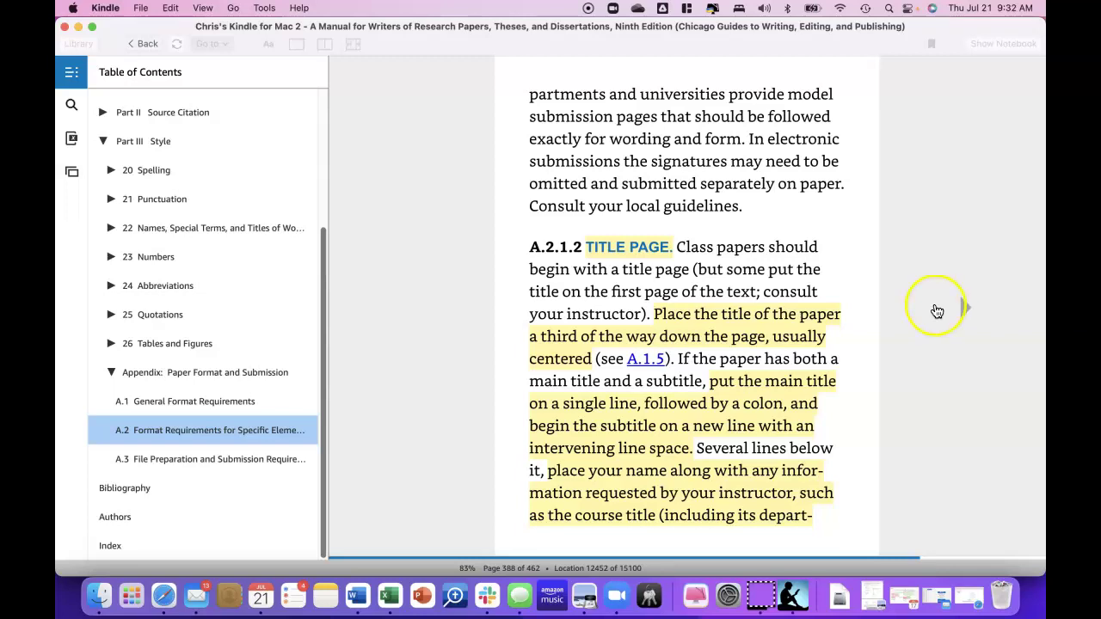
{"action": "left_click", "coordinate": [963, 314]}
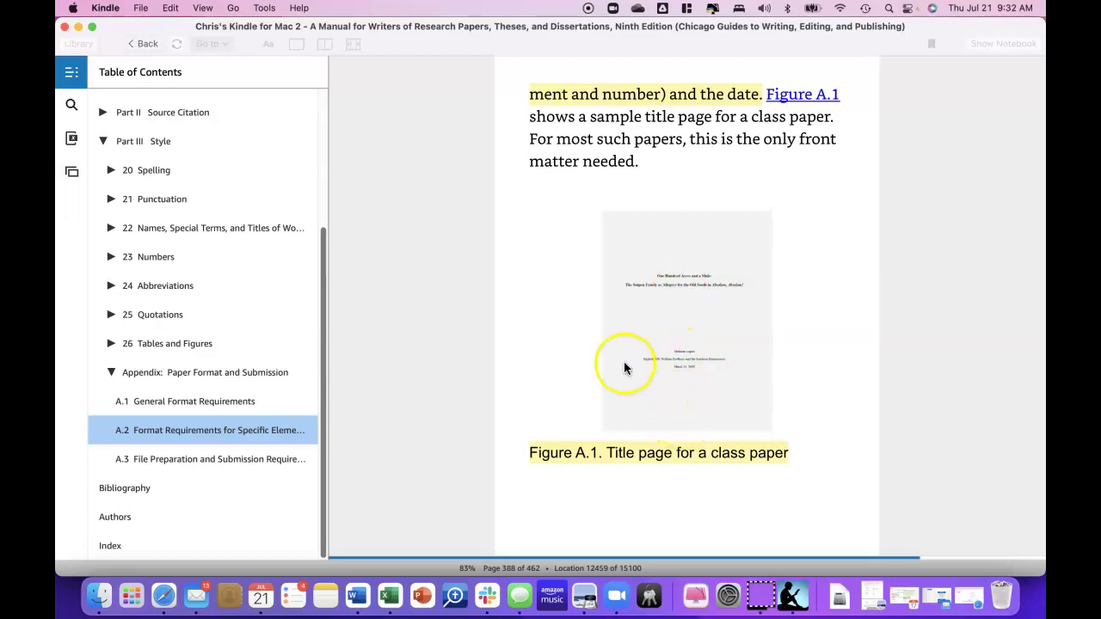
Switch to the blank Word document, set the line spacing to 2.0 and show the formatting marks
{"action": "key", "text": "super+Tab"}
{"action": "key", "text": "super+Tab"}
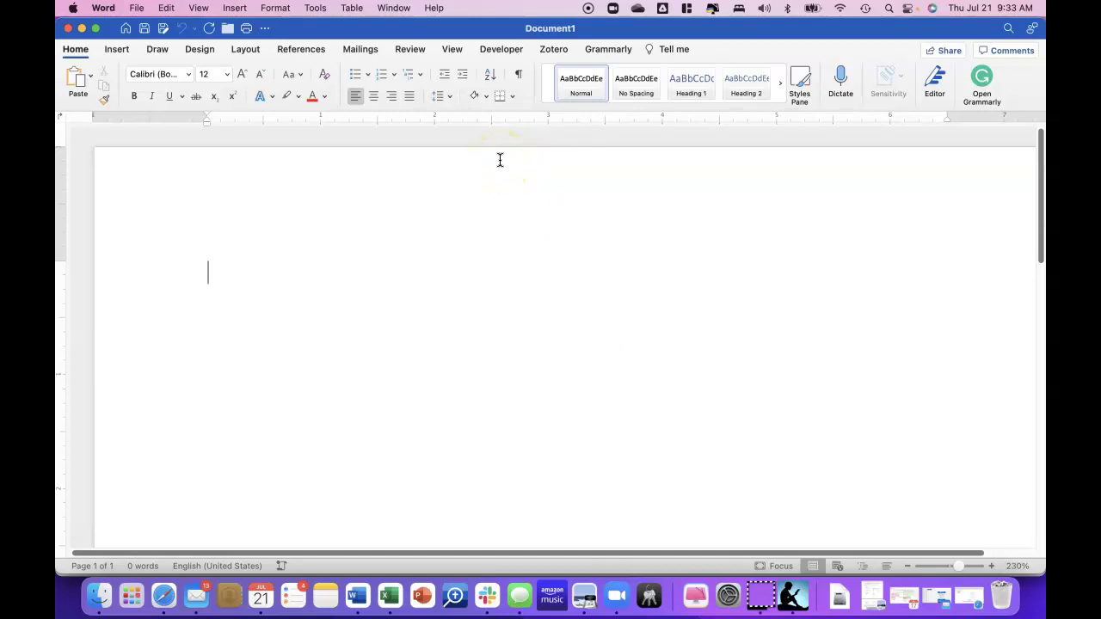
{"action": "left_click", "coordinate": [436, 98]}
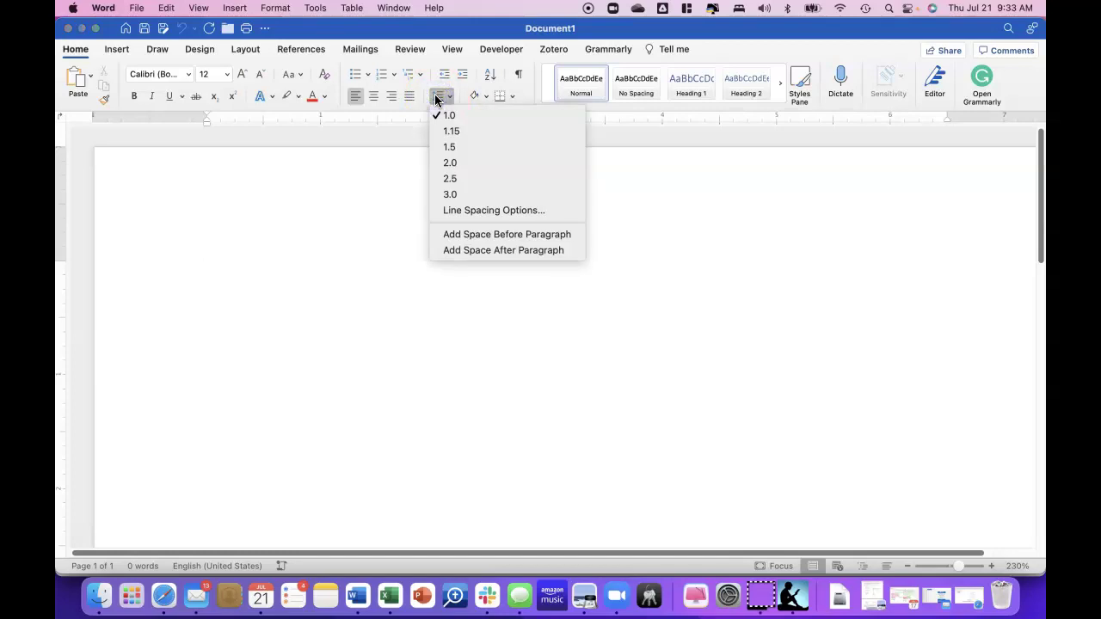
{"action": "left_click", "coordinate": [451, 164]}
{"action": "left_click", "coordinate": [517, 77]}
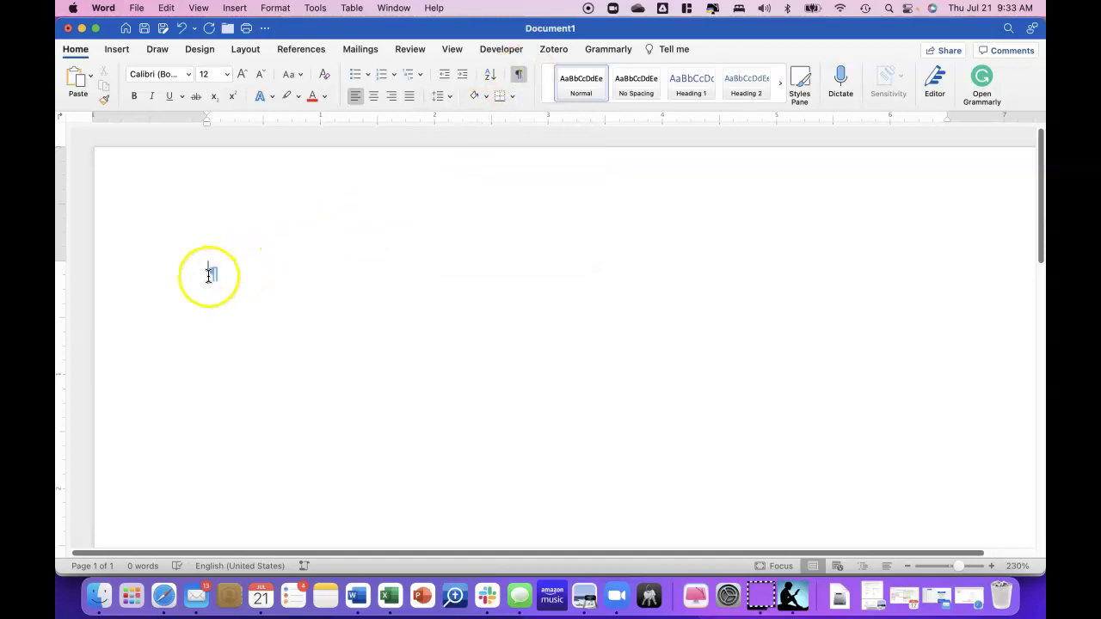
Insert four blank lines at the start of the page to move the title down
{"action": "left_click", "coordinate": [265, 278]}
{"action": "scroll", "coordinate": [266, 278], "scroll_direction": "down", "scroll_amount": 2}
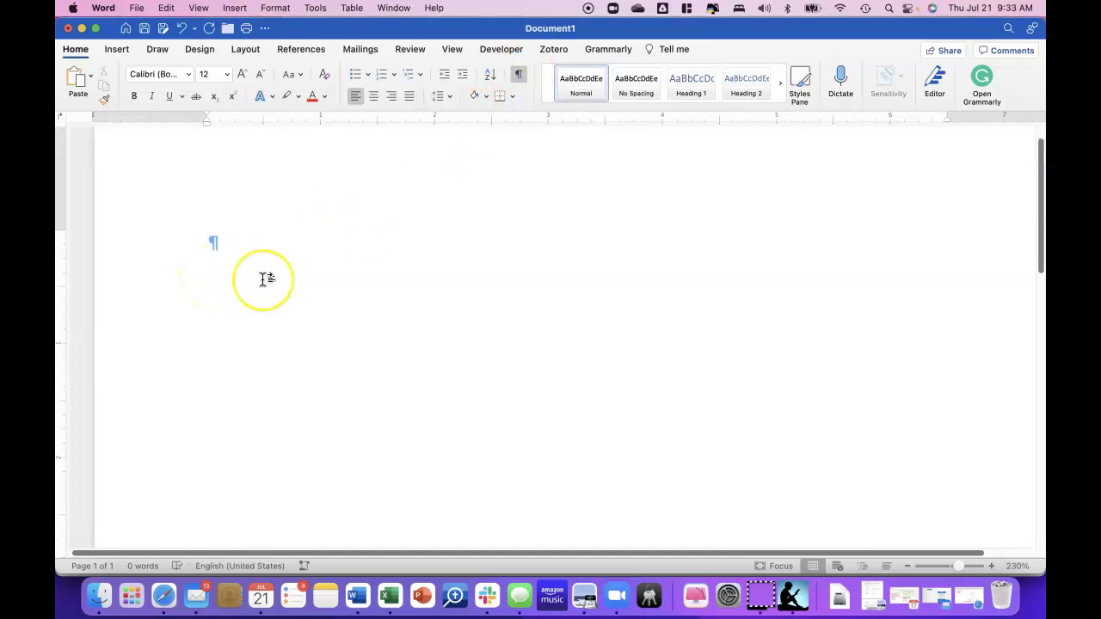
{"action": "key", "text": "Return"}
{"action": "key", "text": "Return"}
{"action": "key", "text": "Return"}
{"action": "key", "text": "Return"}
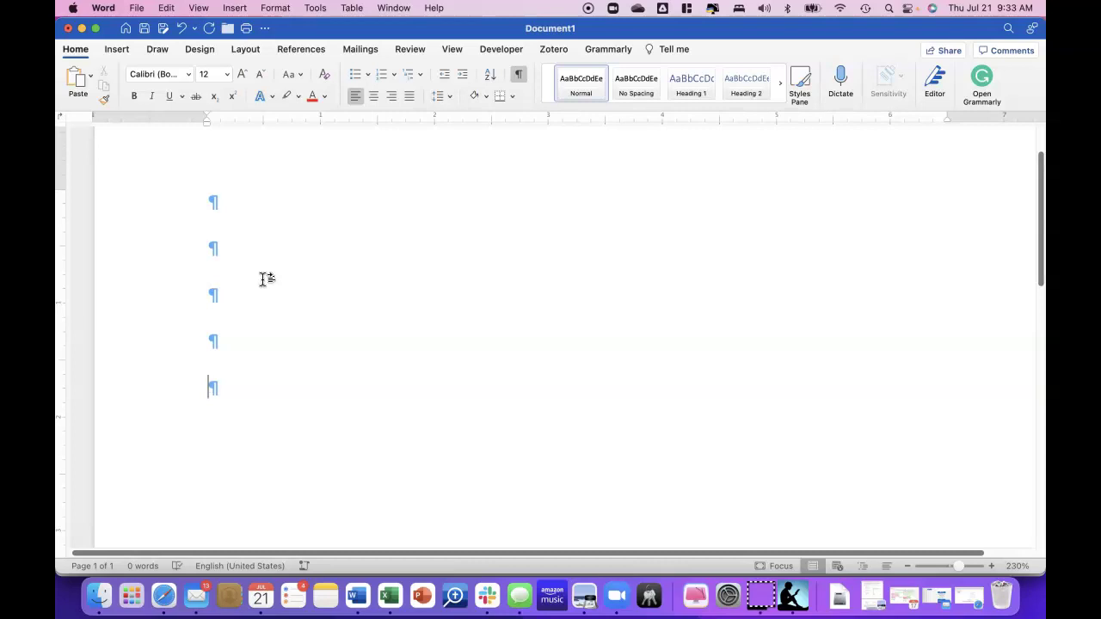
Enter the main title "Fruitful Living:" and the subtitle "An Exegesis of Psalm 1:1–6" on separate lines, followed by a new line
{"action": "type", "text": "Fr"}
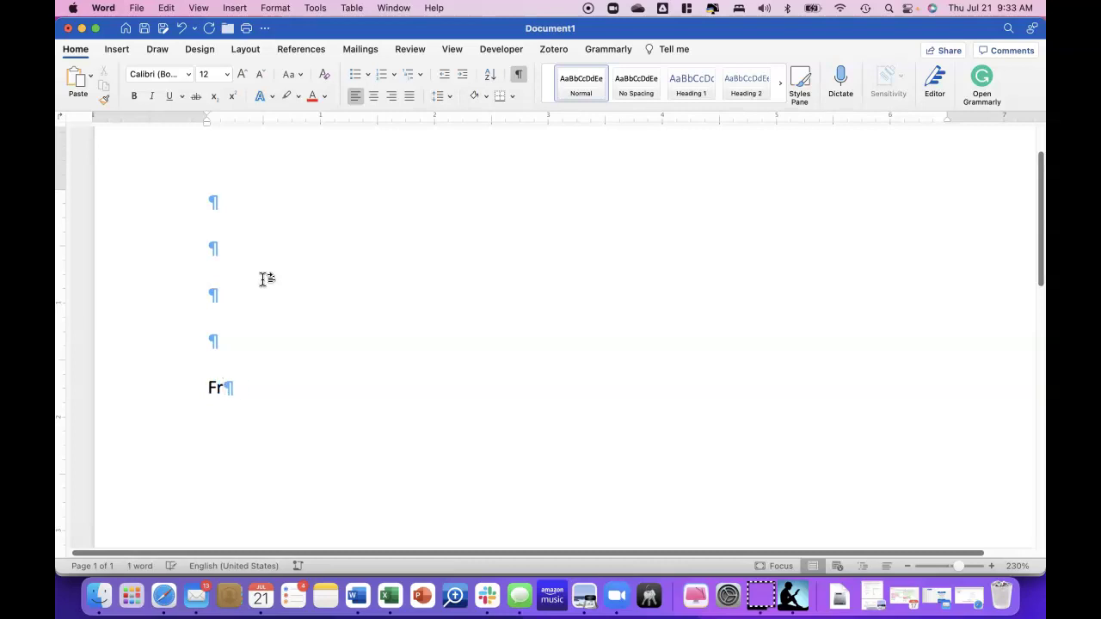
{"action": "type", "text": "uitful Living"}
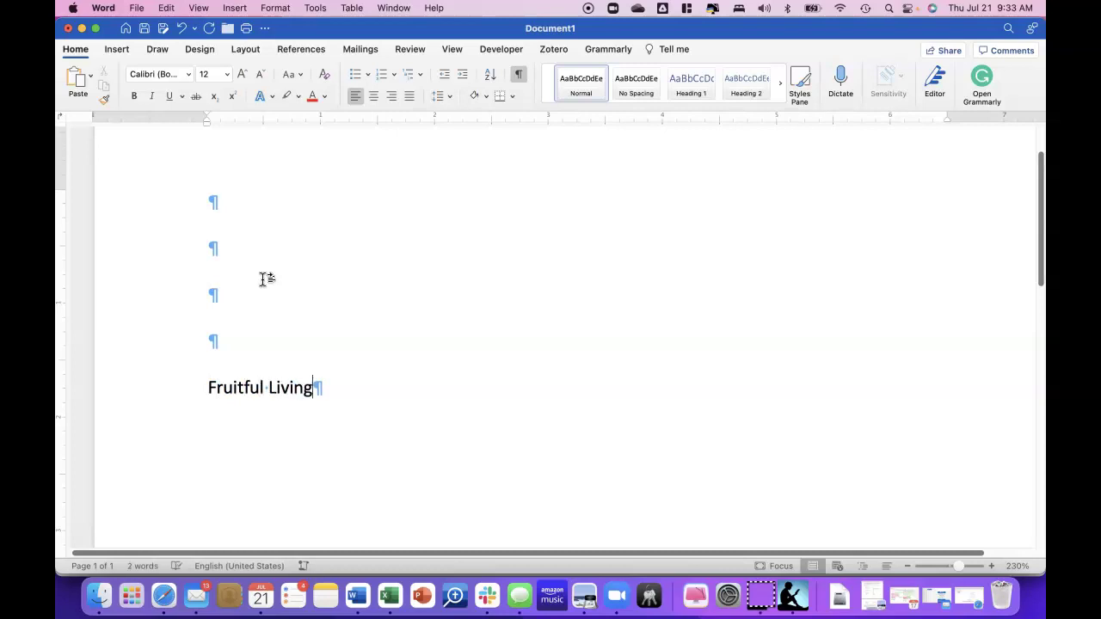
{"action": "type", "text": ":"}
{"action": "key", "text": "Return"}
{"action": "type", "text": "An Ex"}
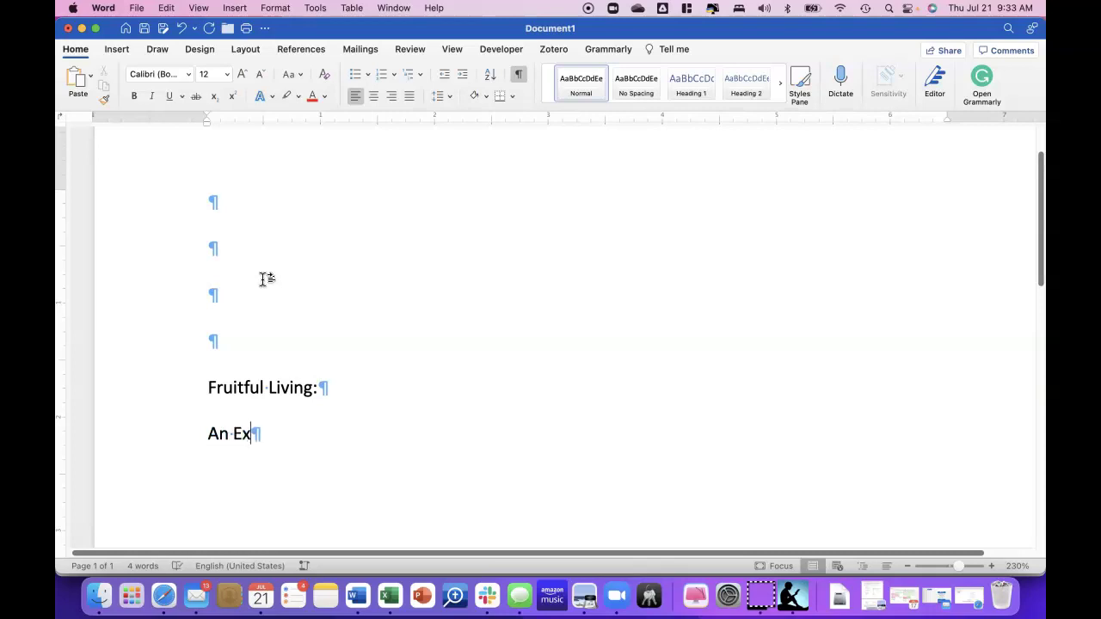
{"action": "type", "text": "egesis of Psa"}
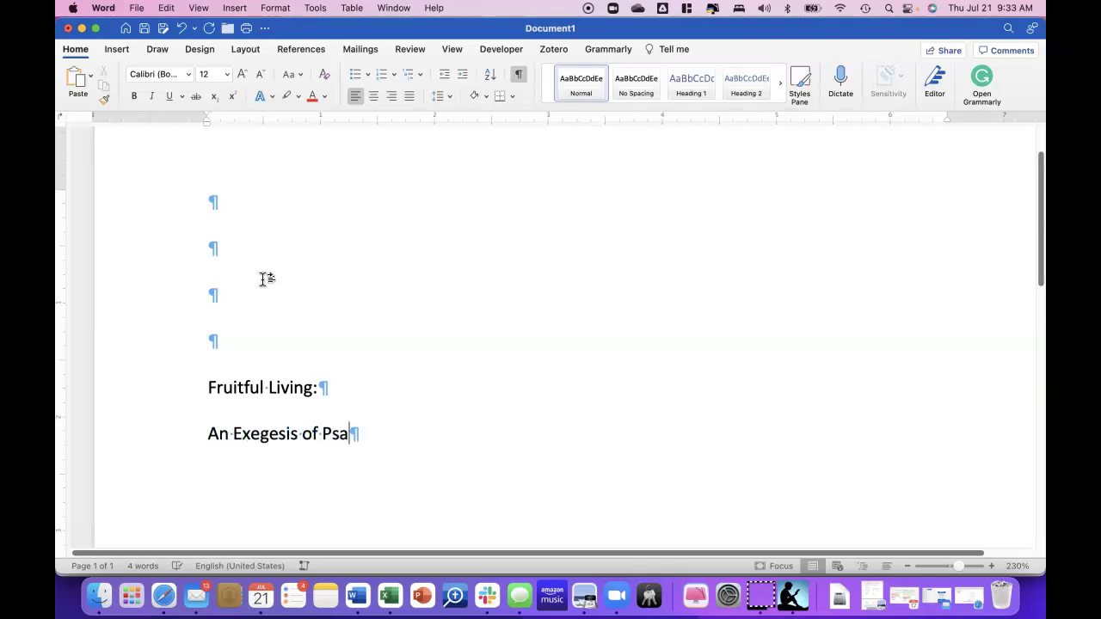
{"action": "type", "text": "lm 1:1–6"}
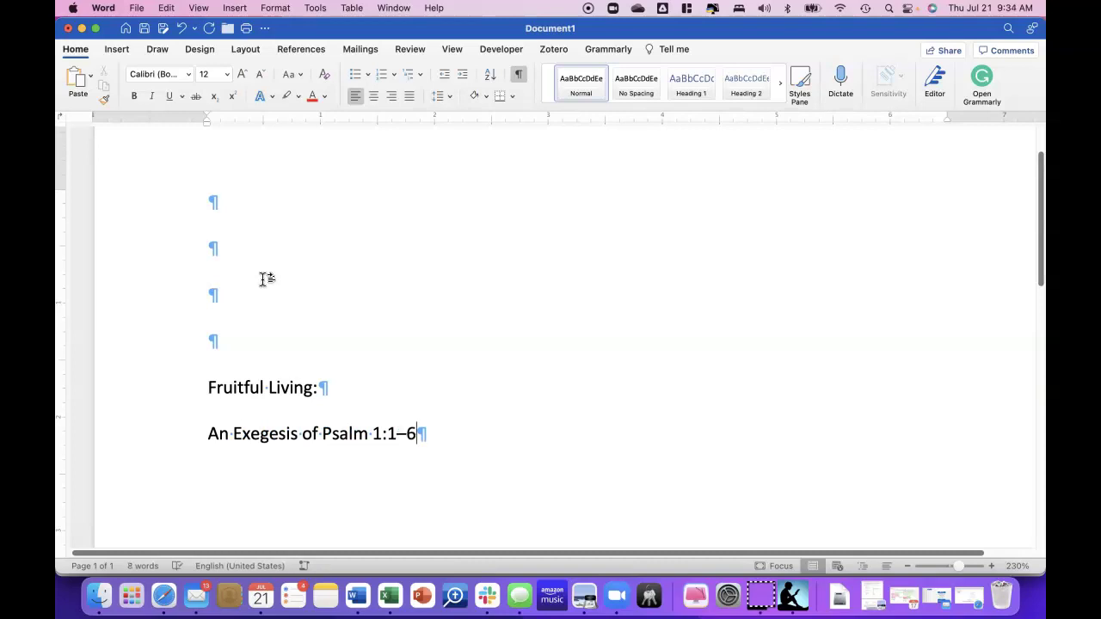
{"action": "key", "text": "Return"}
Make the main title and subtitle lines bold and centre them
{"action": "double_click", "coordinate": [249, 394]}
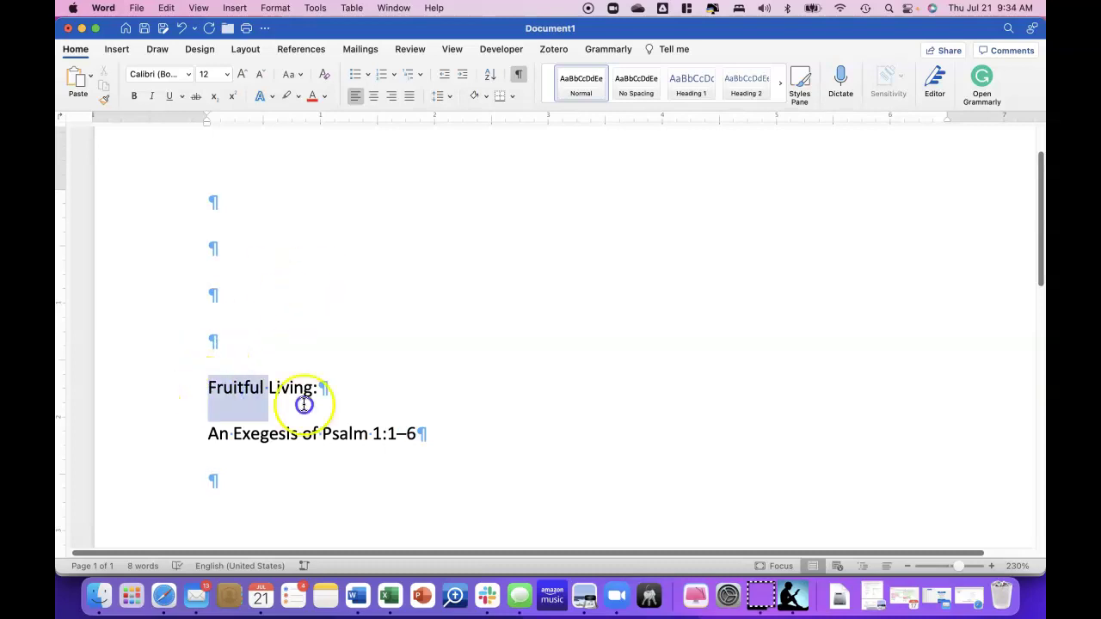
{"action": "left_click_drag", "start_coordinate": [250, 394], "coordinate": [435, 432]}
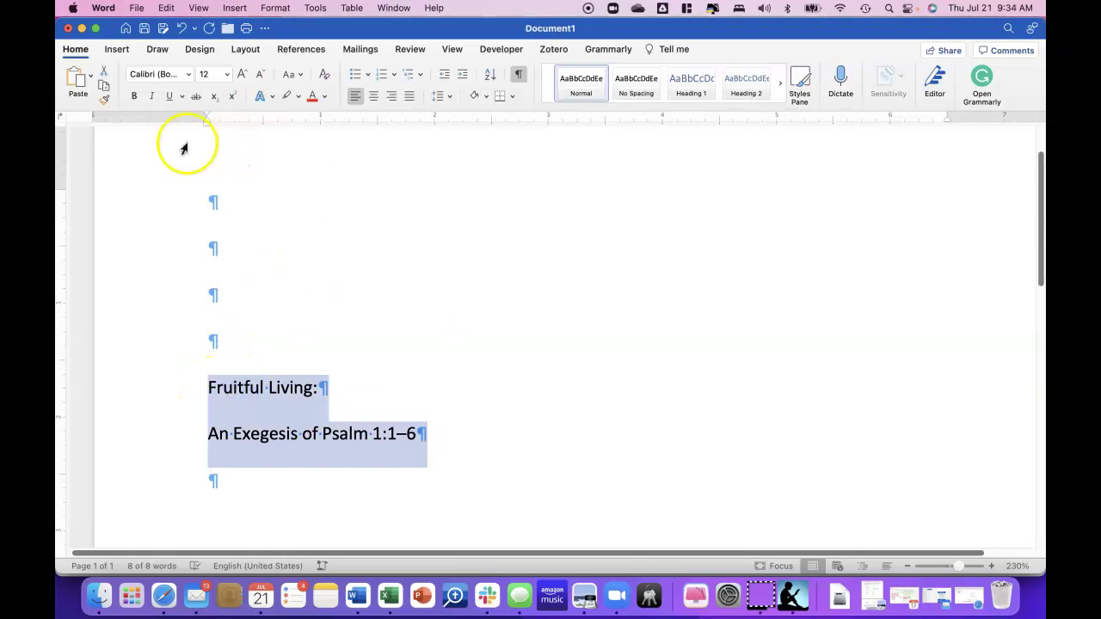
{"action": "left_click", "coordinate": [134, 96]}
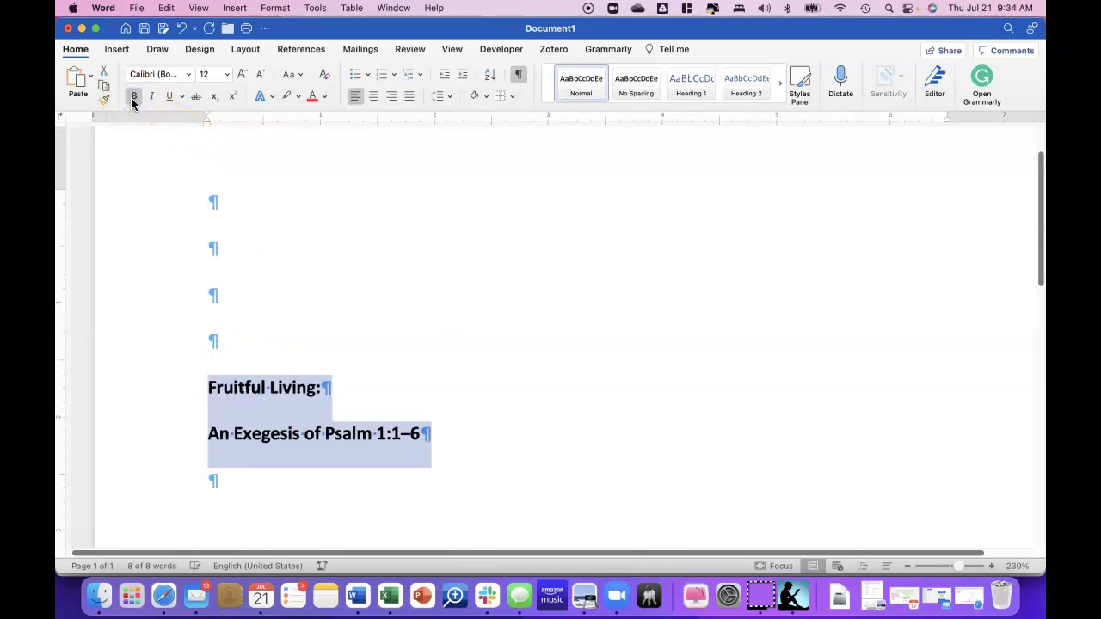
{"action": "left_click", "coordinate": [375, 96]}
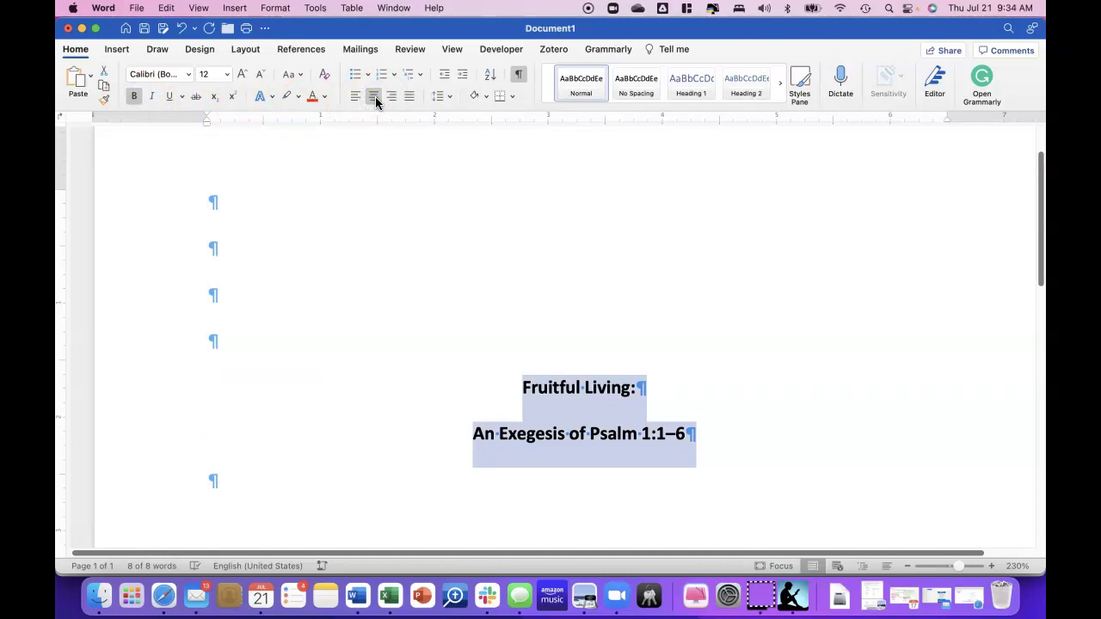
Left-align the main title line and try to centre it by manually indenting it
{"action": "left_click", "coordinate": [509, 387]}
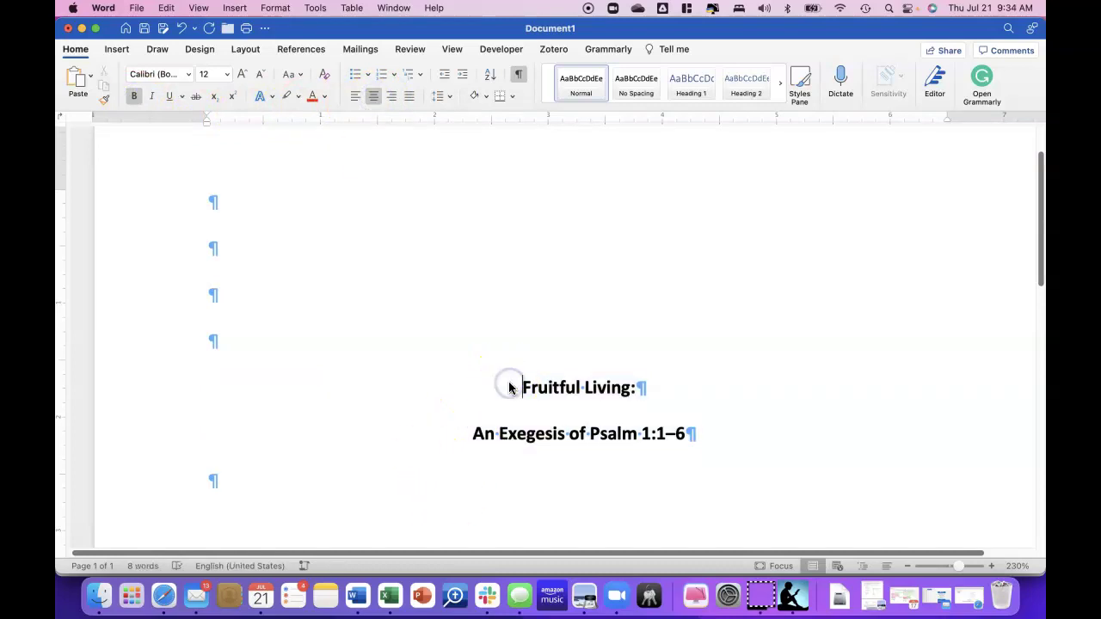
{"action": "key", "text": "super+l"}
{"action": "key", "text": "Tab"}
{"action": "key", "text": "Tab"}
{"action": "key", "text": "Tab"}
{"action": "key", "text": "Tab"}
{"action": "left_click", "coordinate": [508, 396]}
{"action": "left_click", "coordinate": [485, 388]}
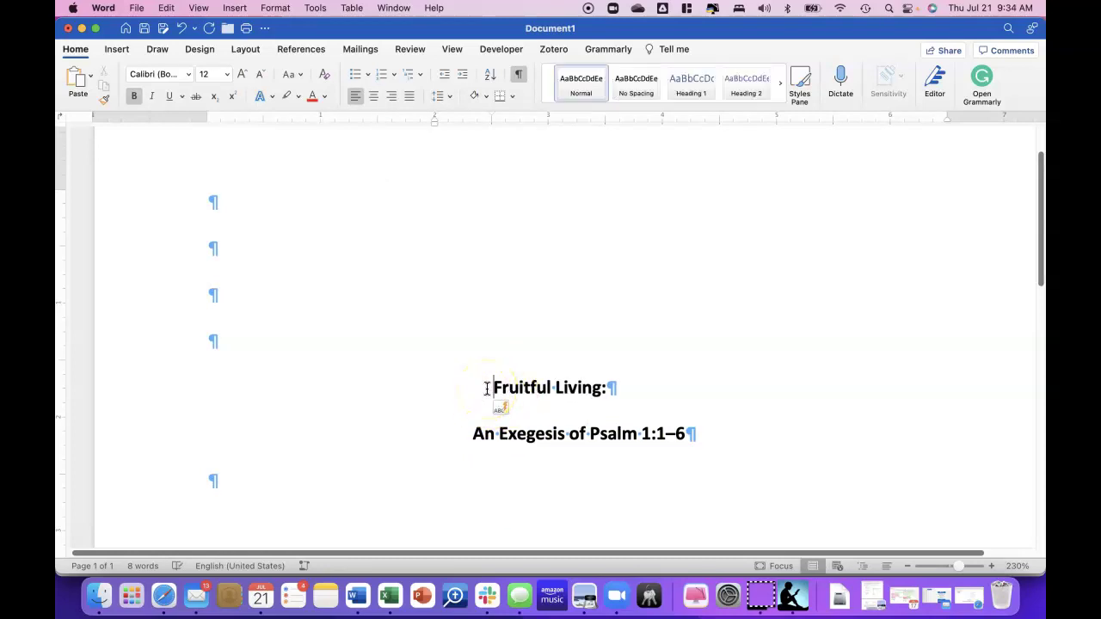
{"action": "left_click", "coordinate": [532, 388]}
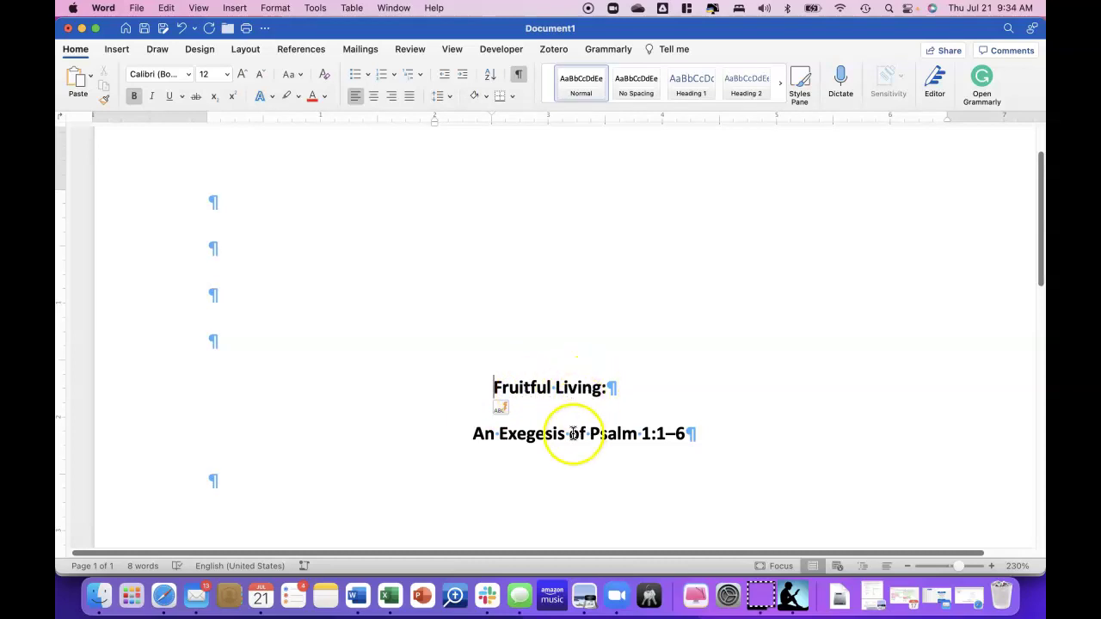
{"action": "left_click", "coordinate": [478, 389]}
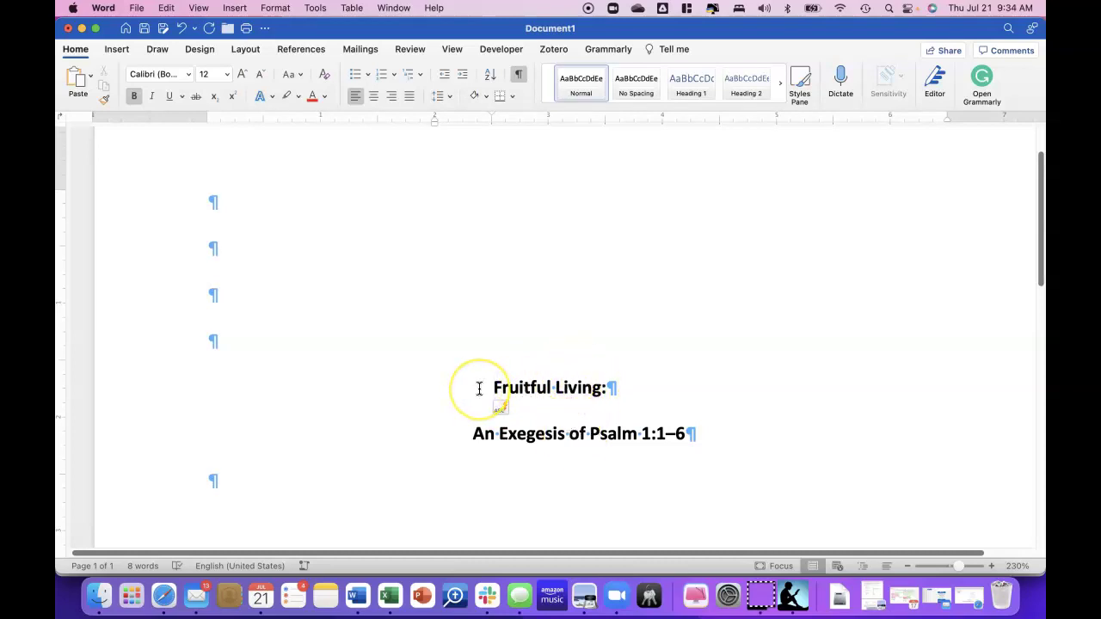
Remove the manual indentation and spaces before the main title and apply centre alignment to it
{"action": "key", "text": "BackSpace"}
{"action": "key", "text": "BackSpace"}
{"action": "key", "text": "BackSpace"}
{"action": "key", "text": "BackSpace"}
{"action": "key", "text": "BackSpace"}
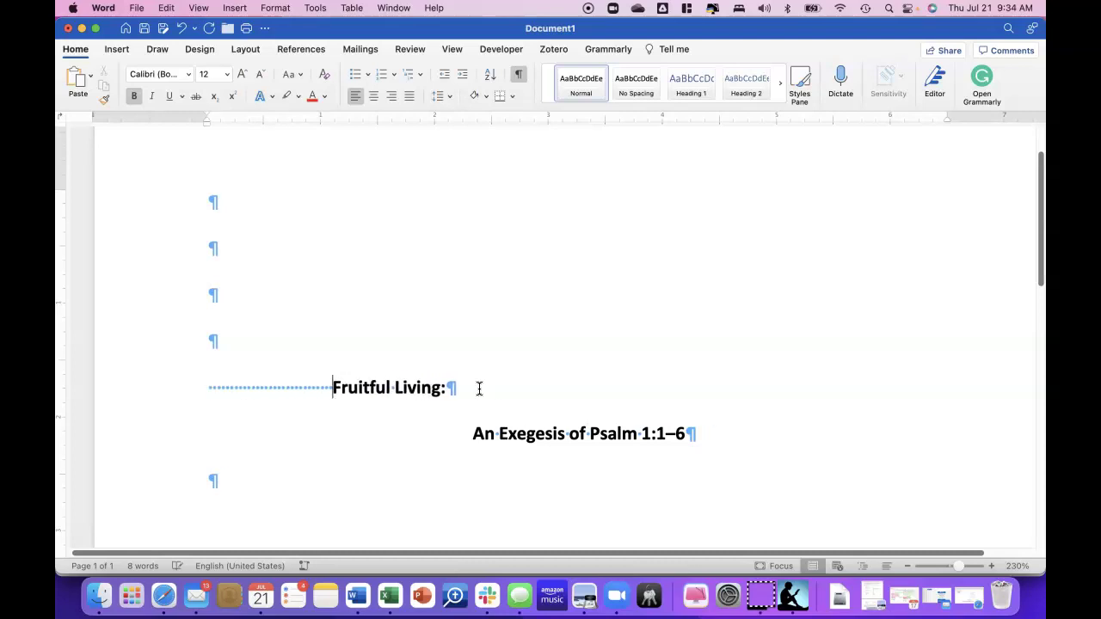
{"action": "key", "text": "shift+Home"}
{"action": "key", "text": "BackSpace"}
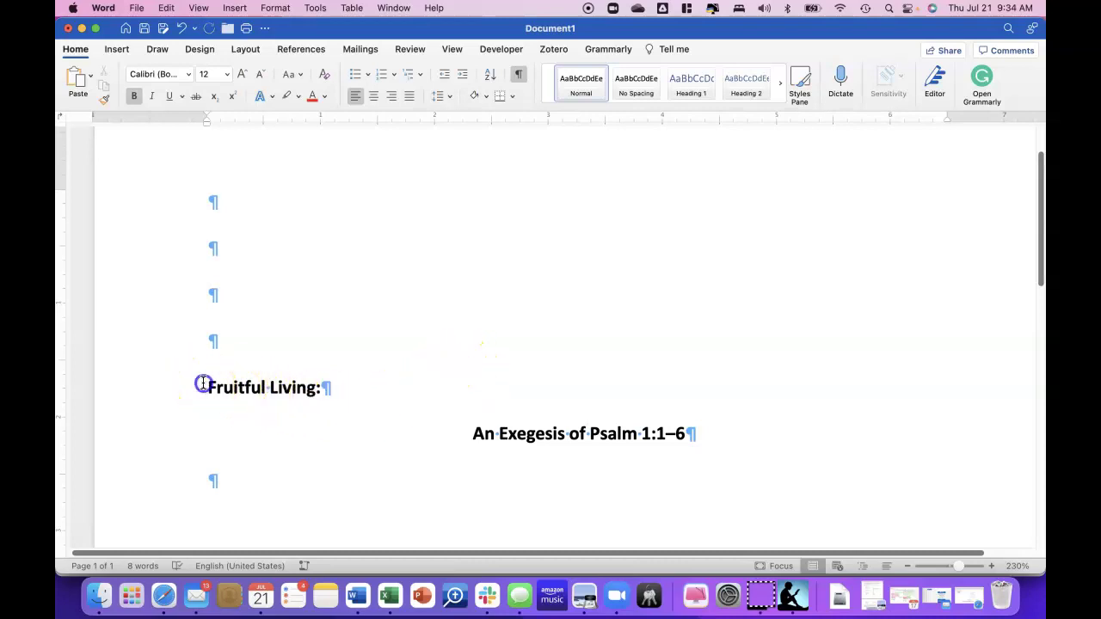
{"action": "left_click_drag", "start_coordinate": [203, 385], "coordinate": [336, 390]}
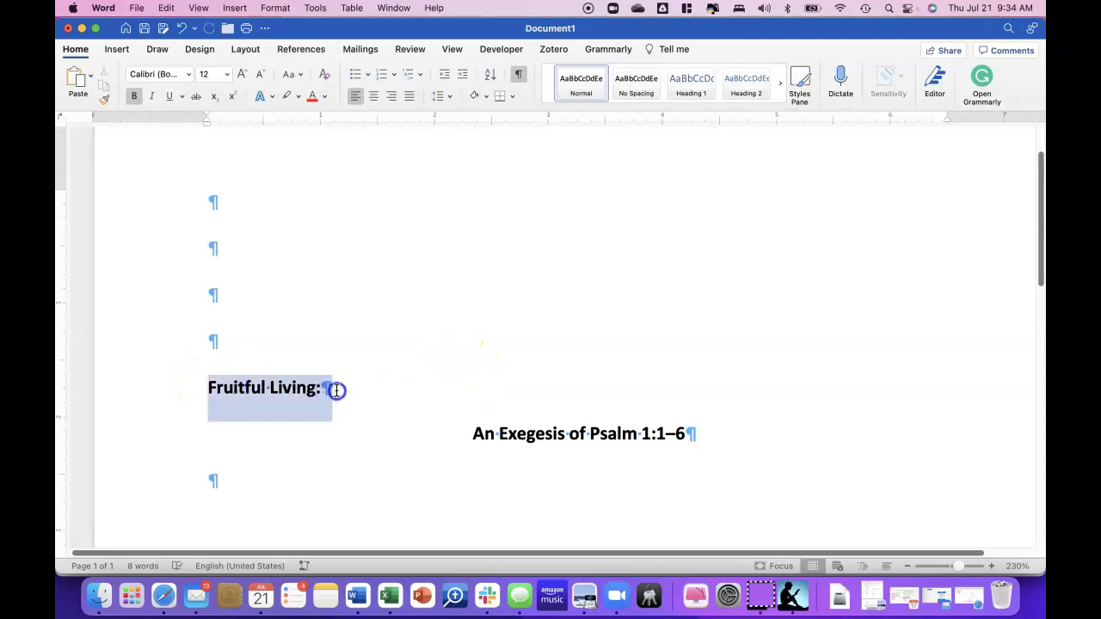
{"action": "left_click", "coordinate": [373, 101]}
Set the font of the whole document to Times New Roman
{"action": "scroll", "coordinate": [567, 480], "scroll_direction": "down", "scroll_amount": 2}
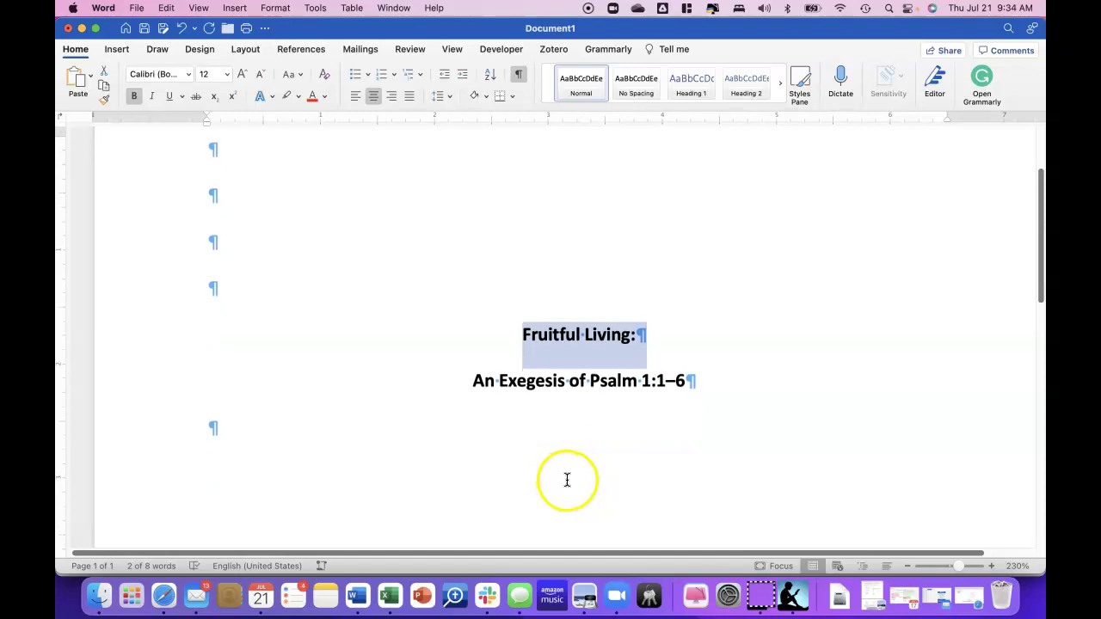
{"action": "left_click", "coordinate": [567, 480]}
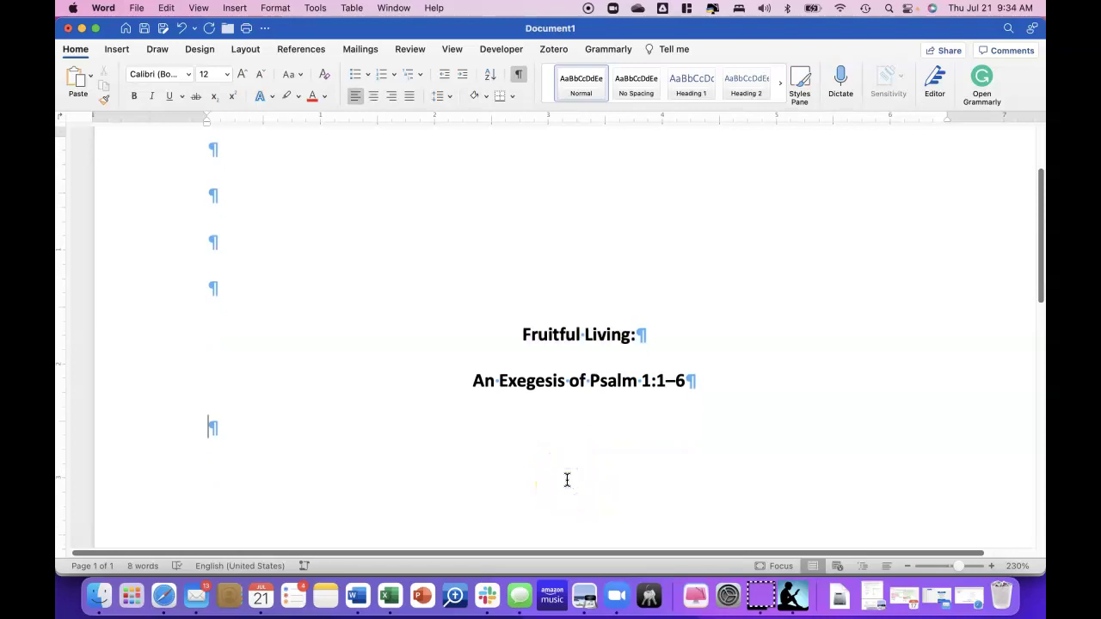
{"action": "key", "text": "super+a"}
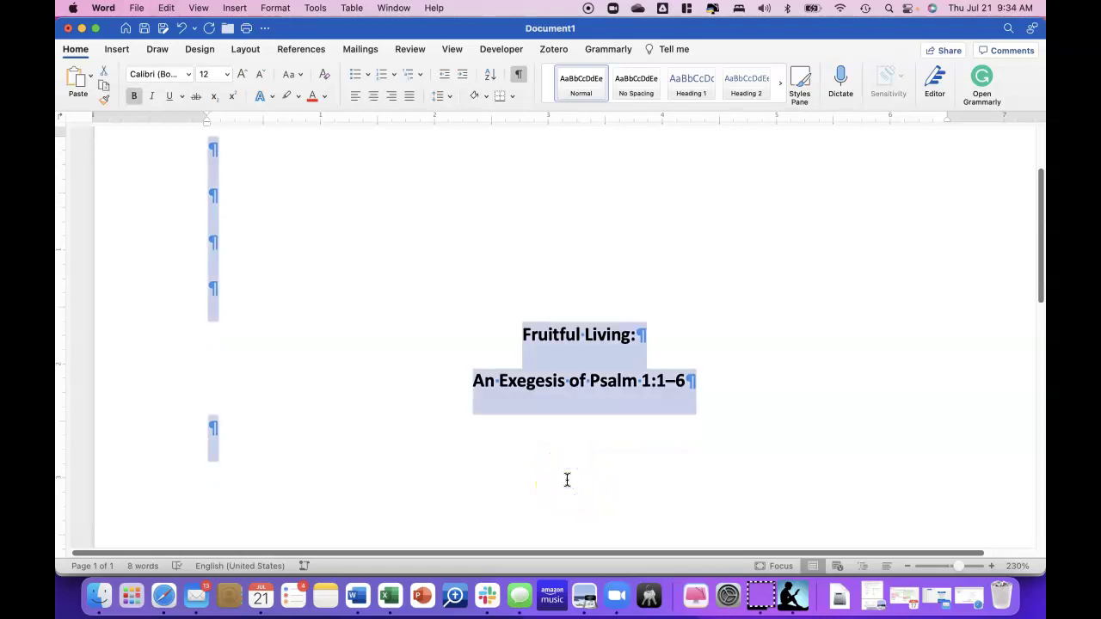
{"action": "left_click", "coordinate": [188, 76]}
{"action": "mouse_move", "coordinate": [215, 215]}
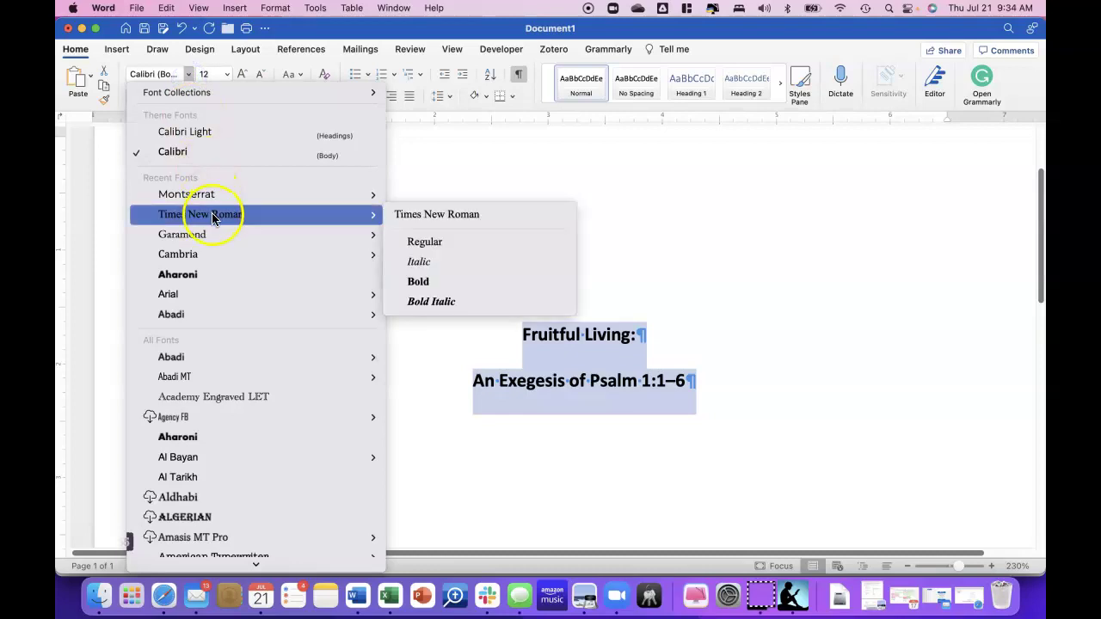
{"action": "left_click", "coordinate": [423, 216]}
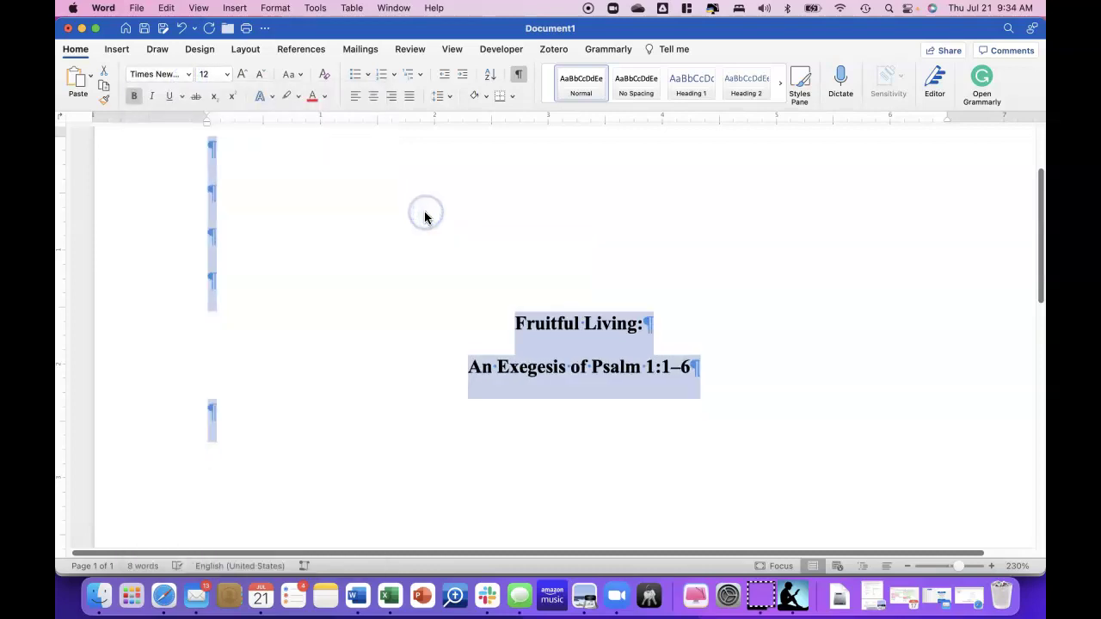
Add four more blank lines below the subtitle and centre the last line
{"action": "left_click", "coordinate": [483, 425]}
{"action": "scroll", "coordinate": [482, 425], "scroll_direction": "down", "scroll_amount": 5}
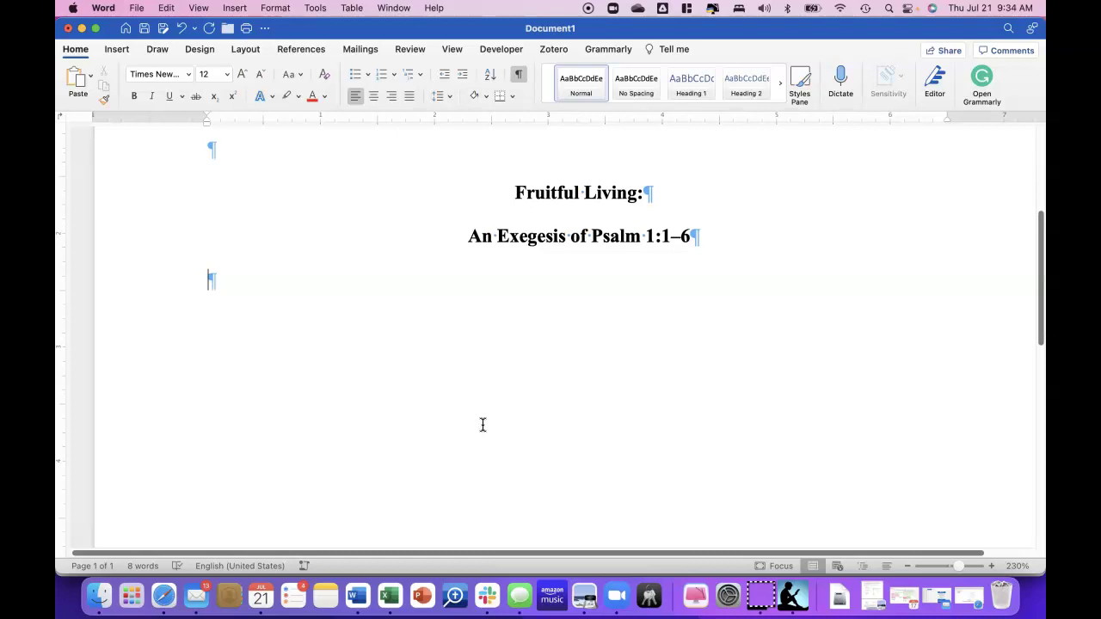
{"action": "key", "text": "Return"}
{"action": "key", "text": "Return"}
{"action": "key", "text": "Return"}
{"action": "key", "text": "Return"}
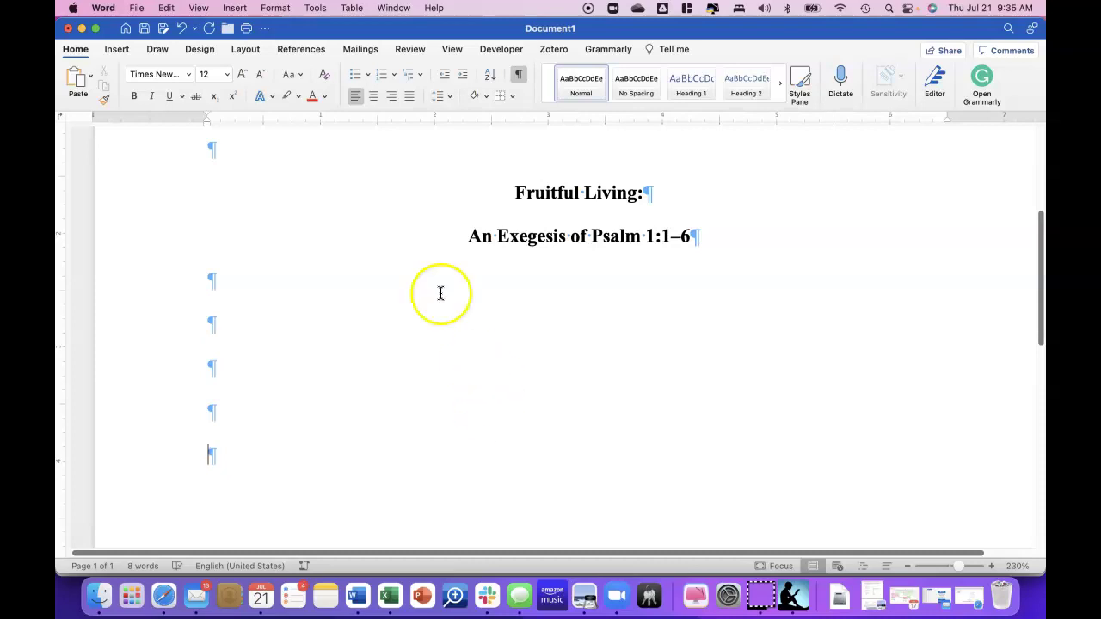
{"action": "left_click", "coordinate": [373, 97]}
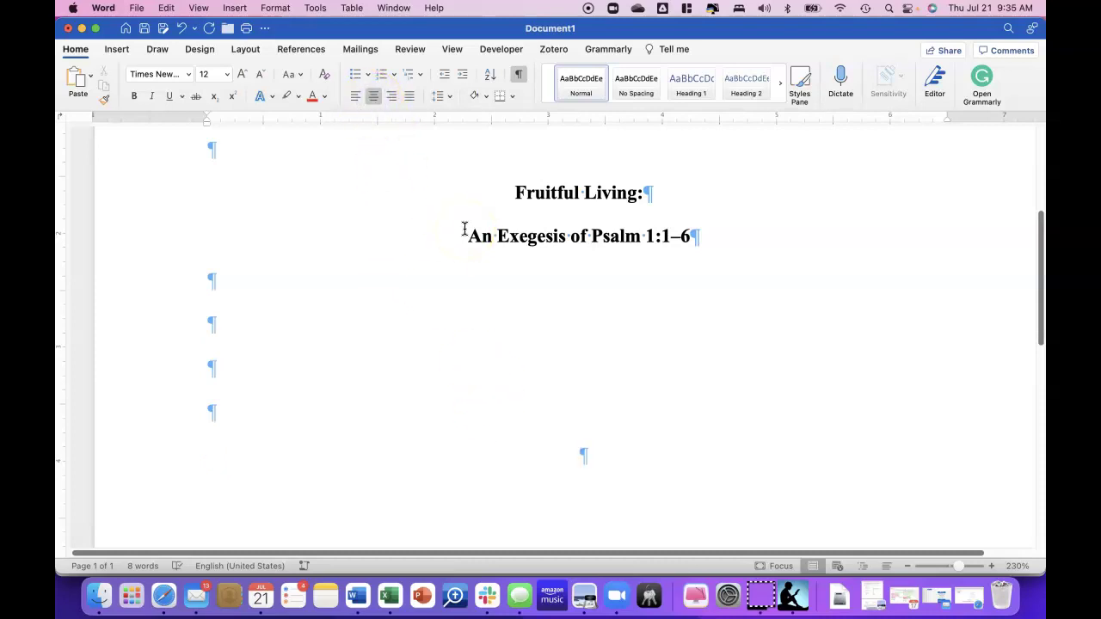
Enter the student's full name on the centred line and add the course line "BTI 510: Hermeneutics" below it
{"action": "type", "text": "John E. Student"}
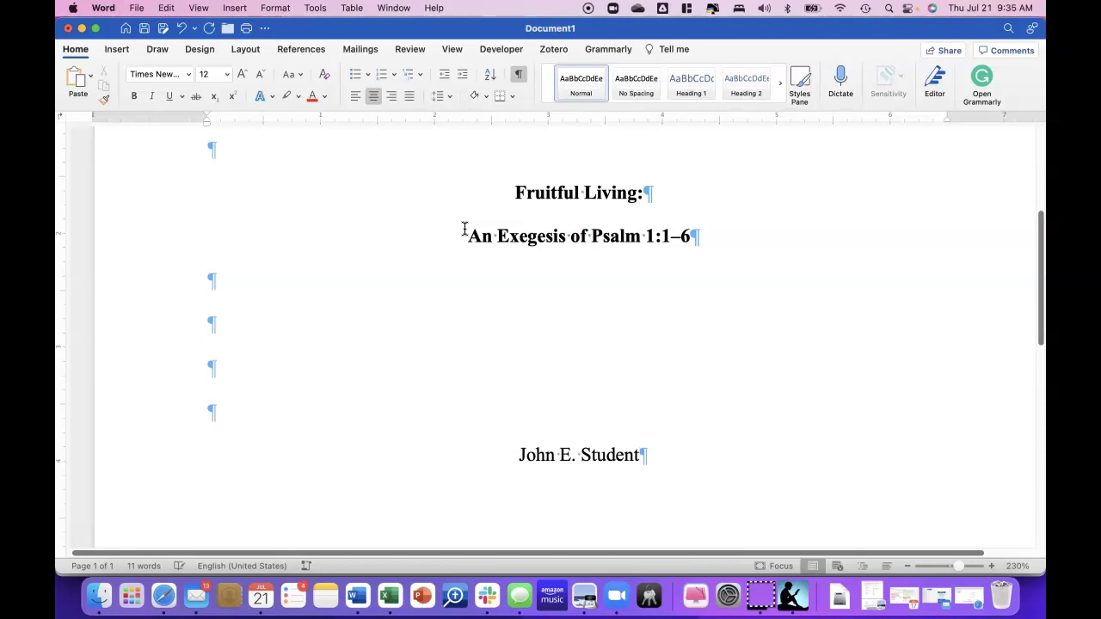
{"action": "key", "text": "Return"}
{"action": "type", "text": "BTI:"}
{"action": "key", "text": "BackSpace"}
{"action": "key", "text": "BackSpace"}
{"action": "type", "text": "510: "}
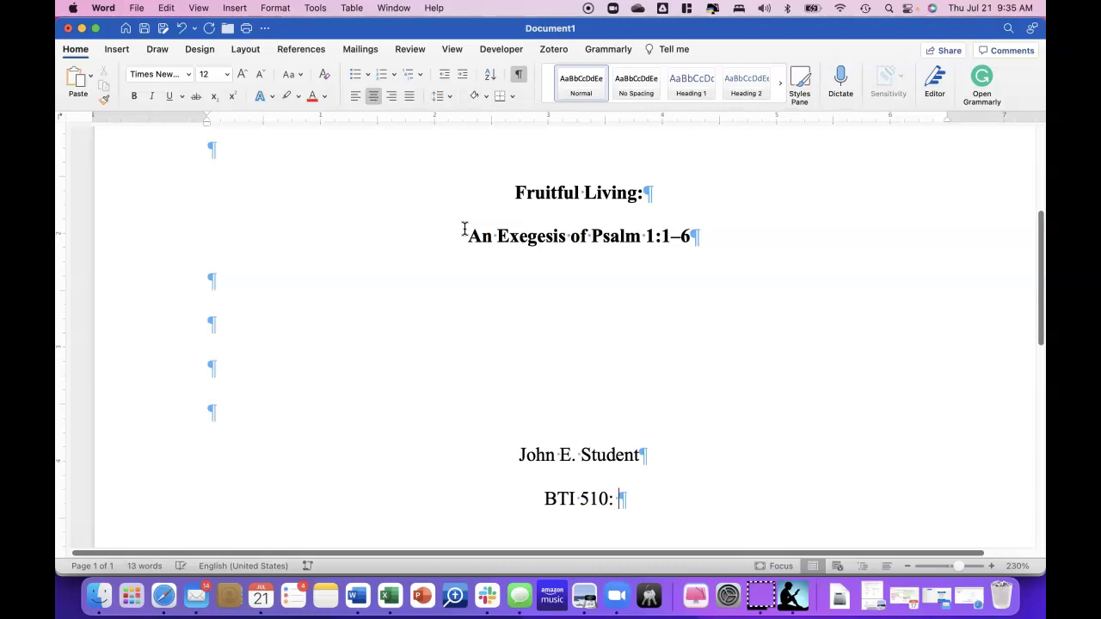
{"action": "type", "text": "Hermene"}
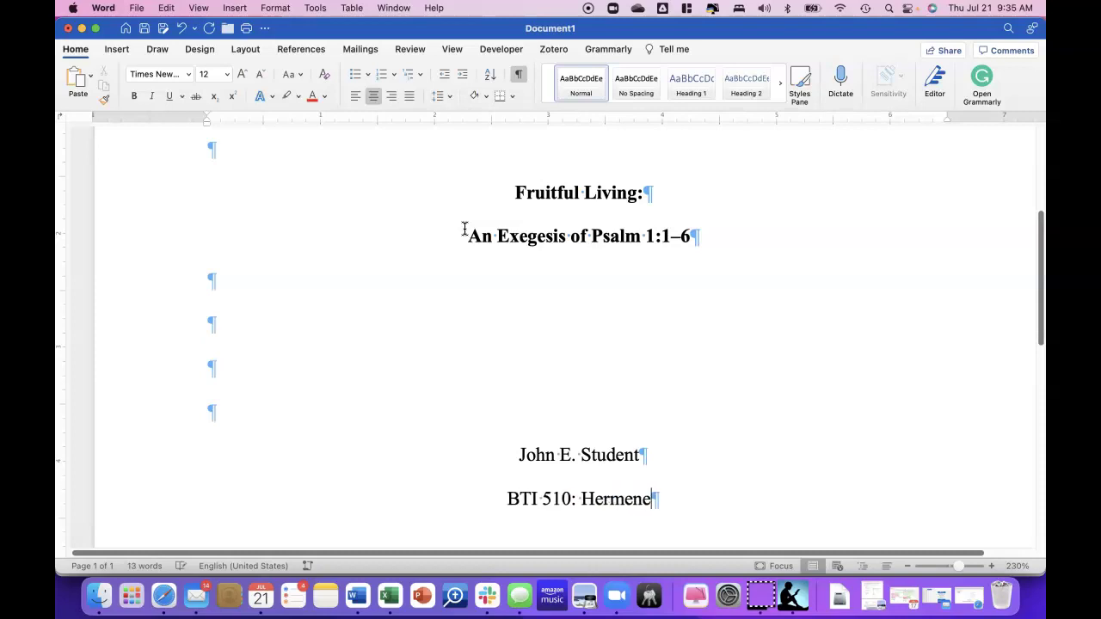
{"action": "type", "text": "utics"}
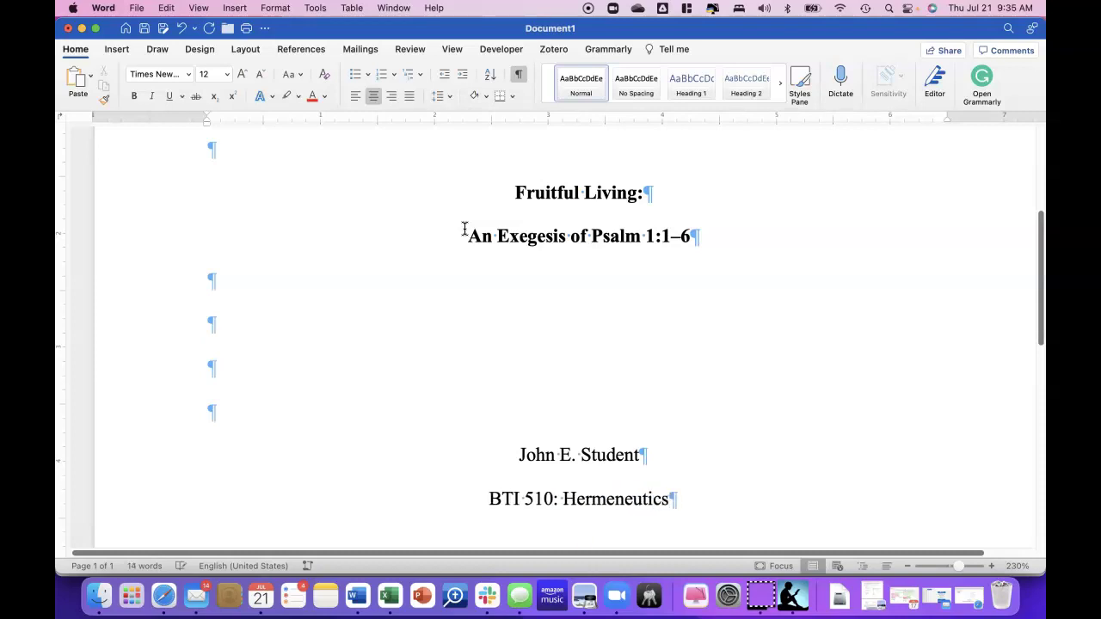
Add the date "January 1, 2023" on a new line below the course line
{"action": "key", "text": "Return"}
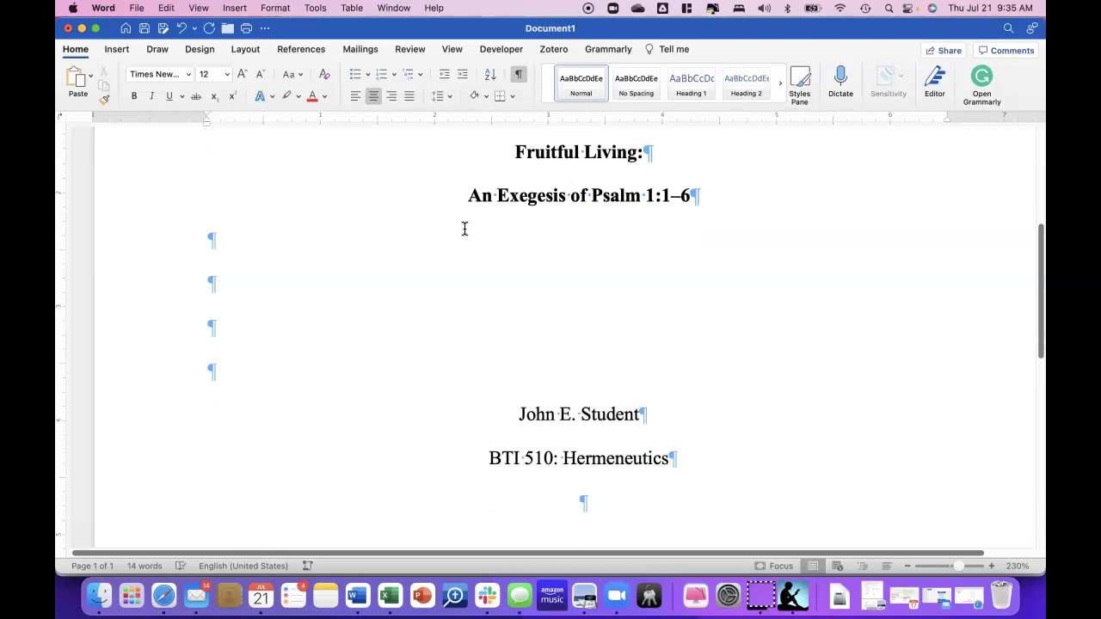
{"action": "type", "text": "January 1"}
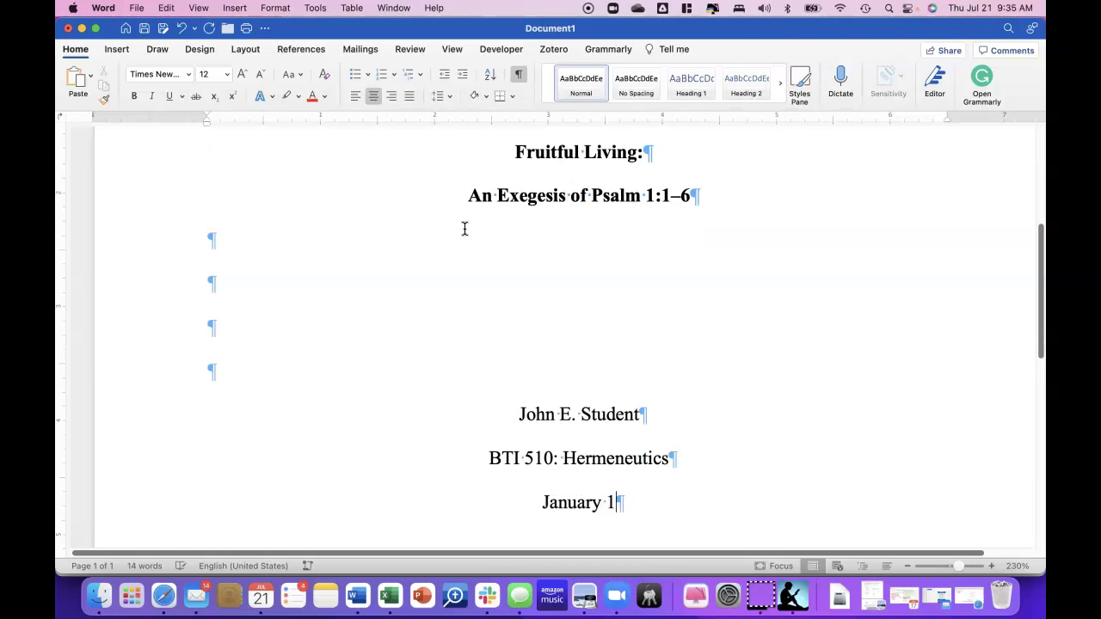
{"action": "type", "text": ", 2023"}
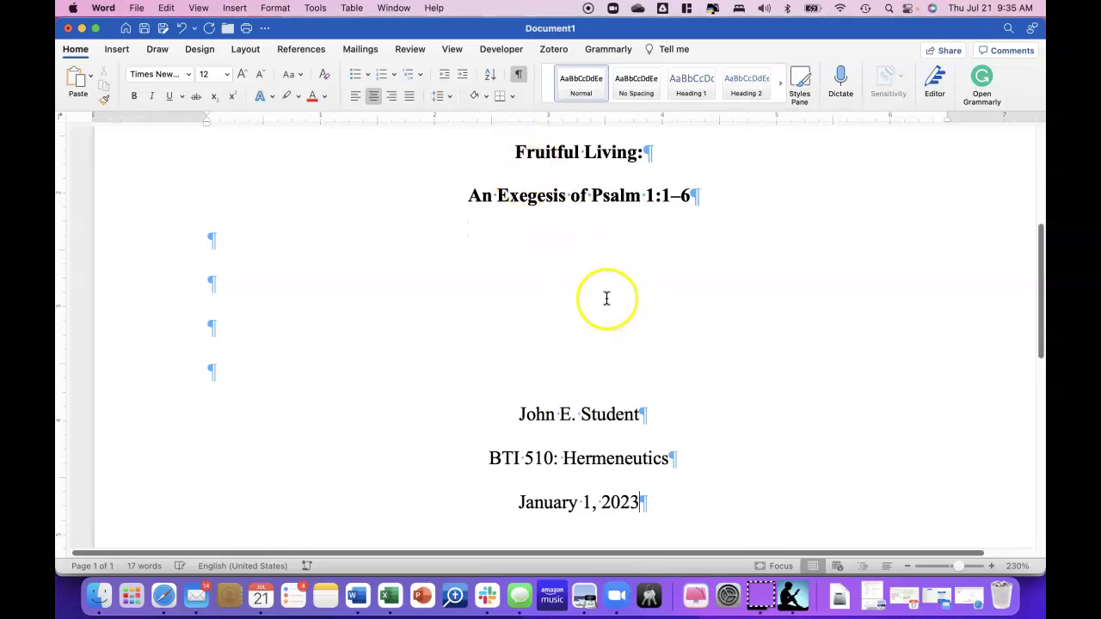
Examine the title lines, the student details block and how both are distributed over the whole page at 100% zoom
{"action": "scroll", "coordinate": [605, 297], "scroll_direction": "down", "scroll_amount": 3}
{"action": "scroll", "coordinate": [602, 275], "scroll_direction": "up", "scroll_amount": 3}
{"action": "left_click_drag", "start_coordinate": [500, 153], "coordinate": [720, 189]}
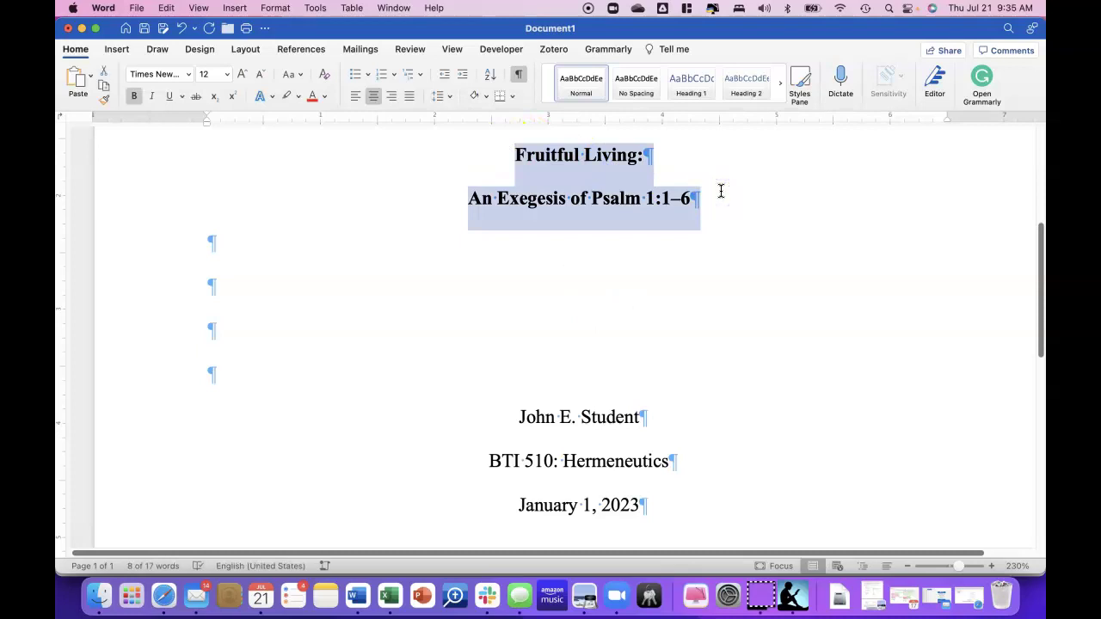
{"action": "scroll", "coordinate": [514, 378], "scroll_direction": "down", "scroll_amount": 2}
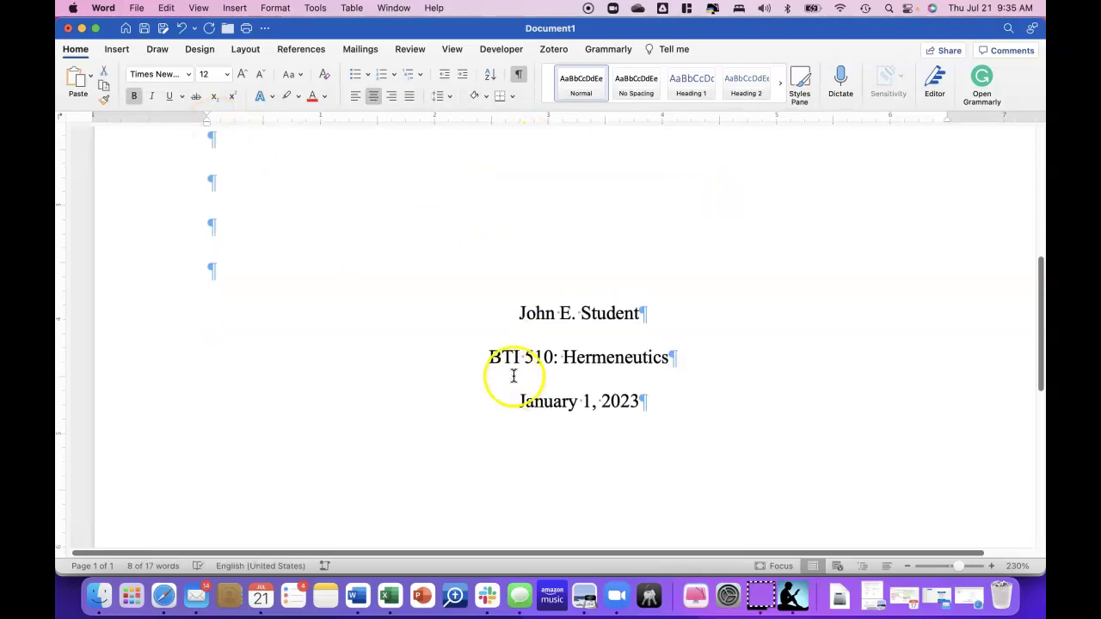
{"action": "left_click_drag", "start_coordinate": [502, 322], "coordinate": [653, 402]}
{"action": "scroll", "coordinate": [629, 393], "scroll_direction": "down", "scroll_amount": 4}
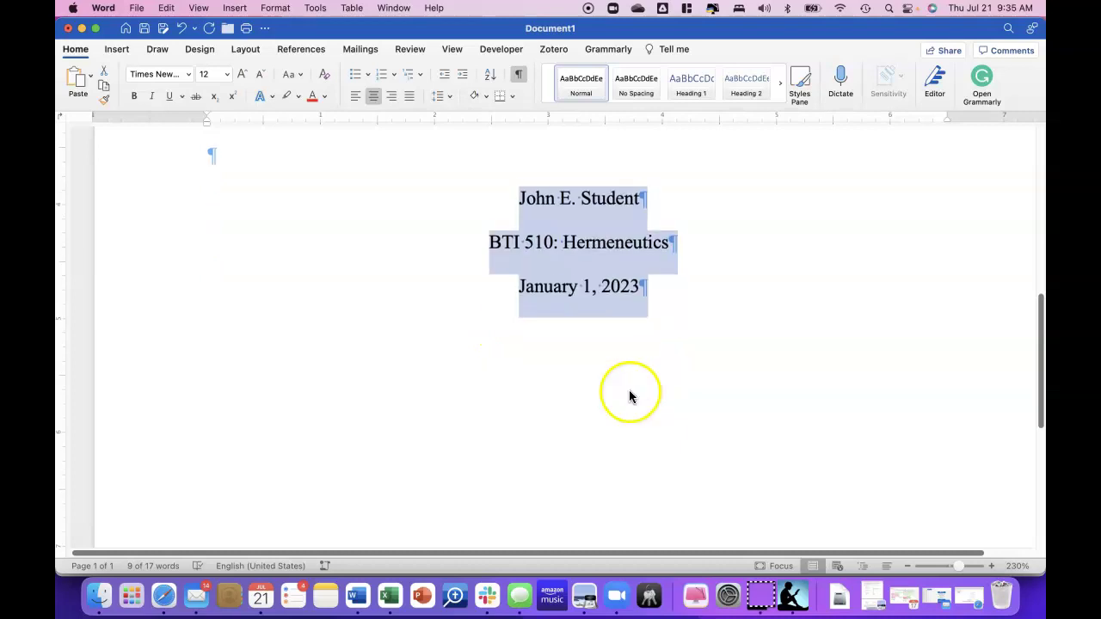
{"action": "scroll", "coordinate": [632, 389], "scroll_direction": "up", "scroll_amount": 4}
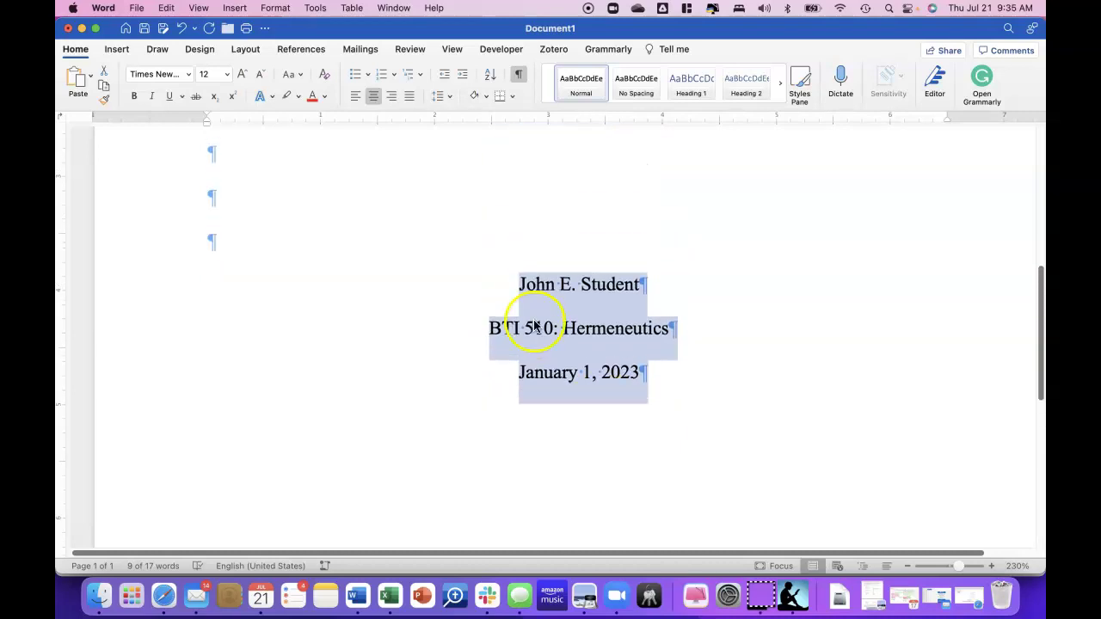
{"action": "left_click", "coordinate": [906, 566]}
{"action": "left_click", "coordinate": [906, 566]}
{"action": "left_click", "coordinate": [907, 566]}
{"action": "left_click", "coordinate": [907, 566]}
{"action": "left_click", "coordinate": [907, 566]}
{"action": "left_click", "coordinate": [907, 566]}
{"action": "left_click", "coordinate": [907, 566]}
{"action": "left_click", "coordinate": [908, 566]}
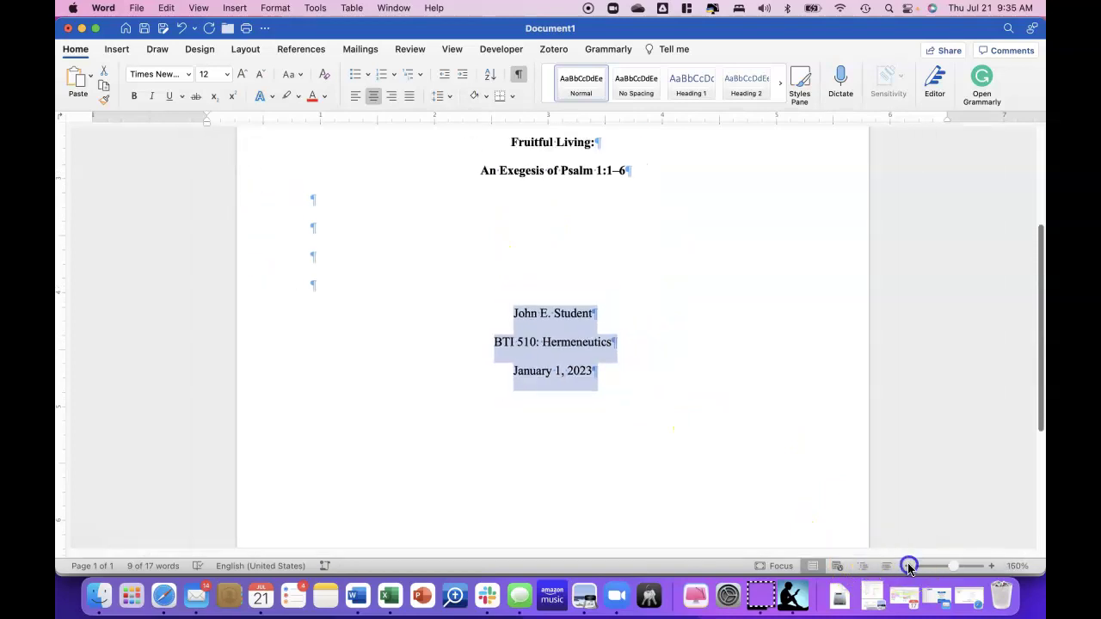
{"action": "left_click", "coordinate": [907, 566]}
{"action": "left_click", "coordinate": [907, 566]}
{"action": "left_click", "coordinate": [908, 565]}
{"action": "left_click", "coordinate": [907, 565]}
{"action": "left_click", "coordinate": [907, 566]}
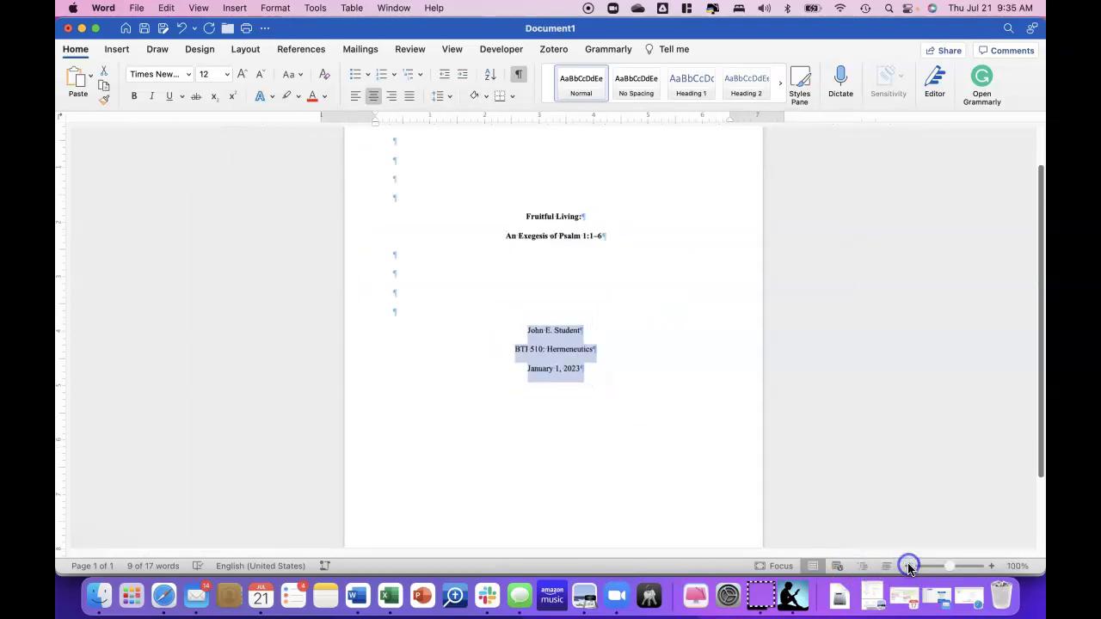
{"action": "scroll", "coordinate": [653, 327], "scroll_direction": "down", "scroll_amount": 5}
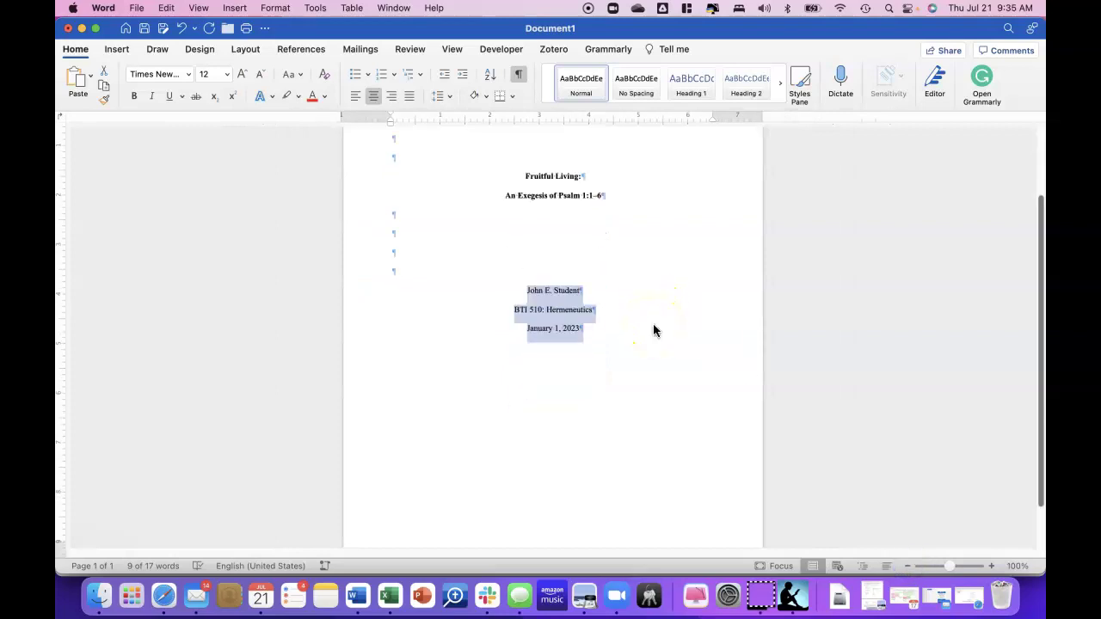
{"action": "scroll", "coordinate": [541, 204], "scroll_direction": "up", "scroll_amount": 5}
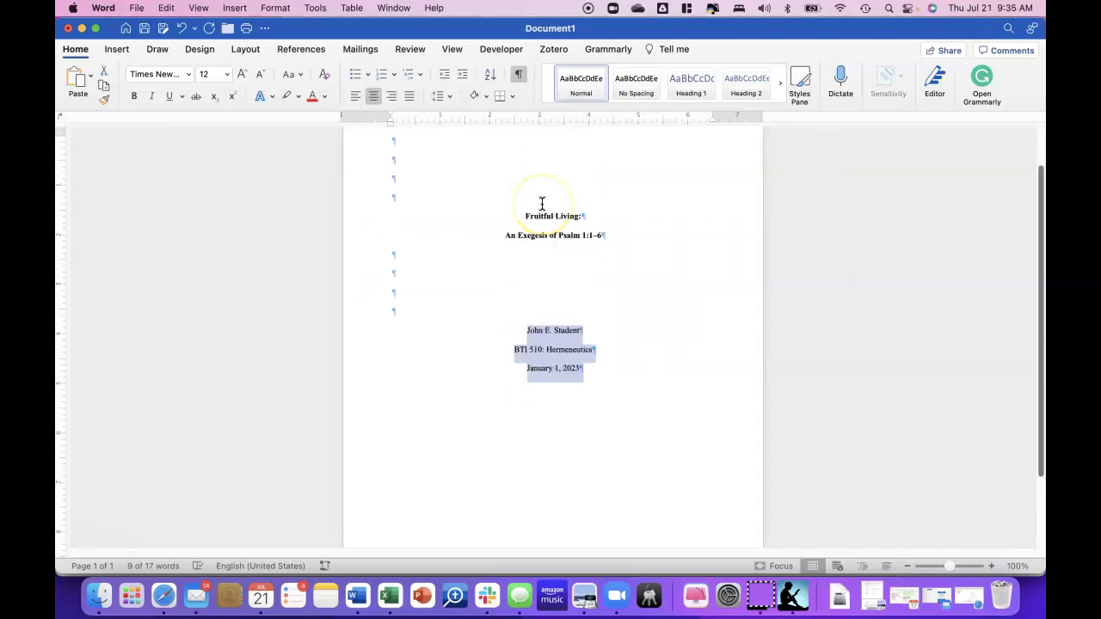
Add one more blank line above the main title to move it lower on the page
{"action": "left_click", "coordinate": [542, 204]}
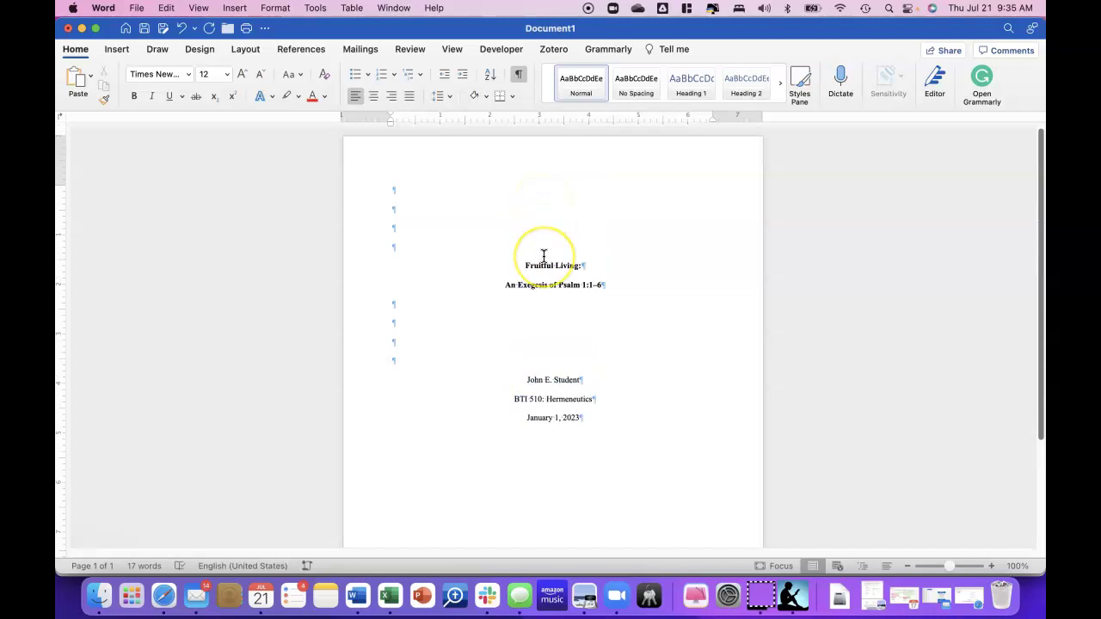
{"action": "key", "text": "Return"}
{"action": "key", "text": "Return"}
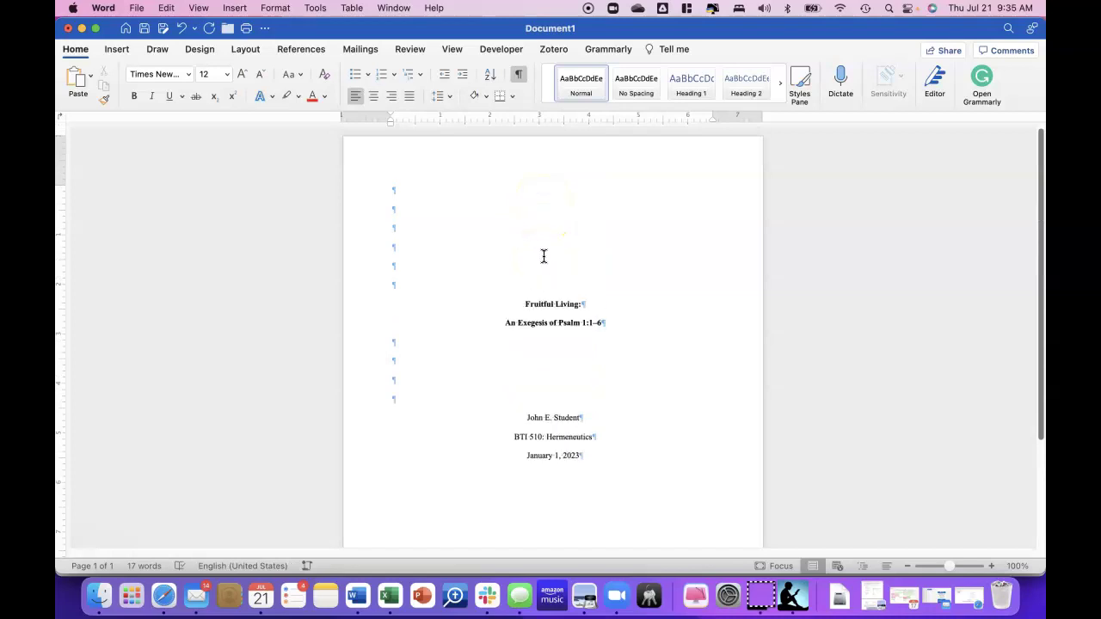
{"action": "key", "text": "BackSpace"}
Add seven more blank lines between the subtitle and the student's name to move the student details lower
{"action": "key", "text": "Down"}
{"action": "key", "text": "Return"}
{"action": "key", "text": "Return"}
{"action": "key", "text": "Return"}
{"action": "key", "text": "Return"}
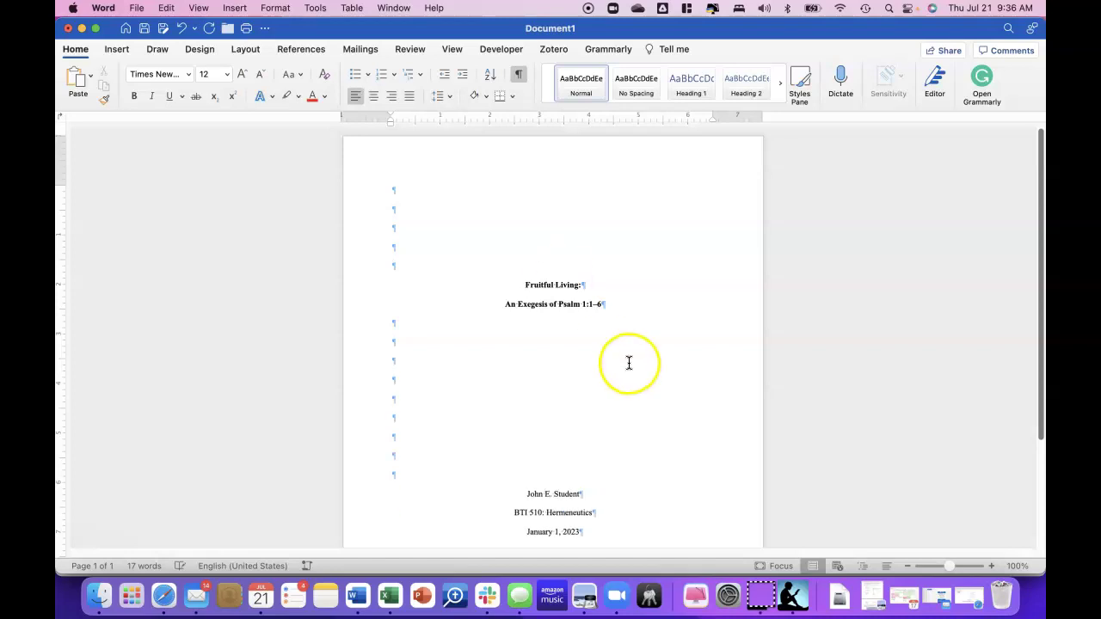
{"action": "scroll", "coordinate": [626, 363], "scroll_direction": "down", "scroll_amount": 4}
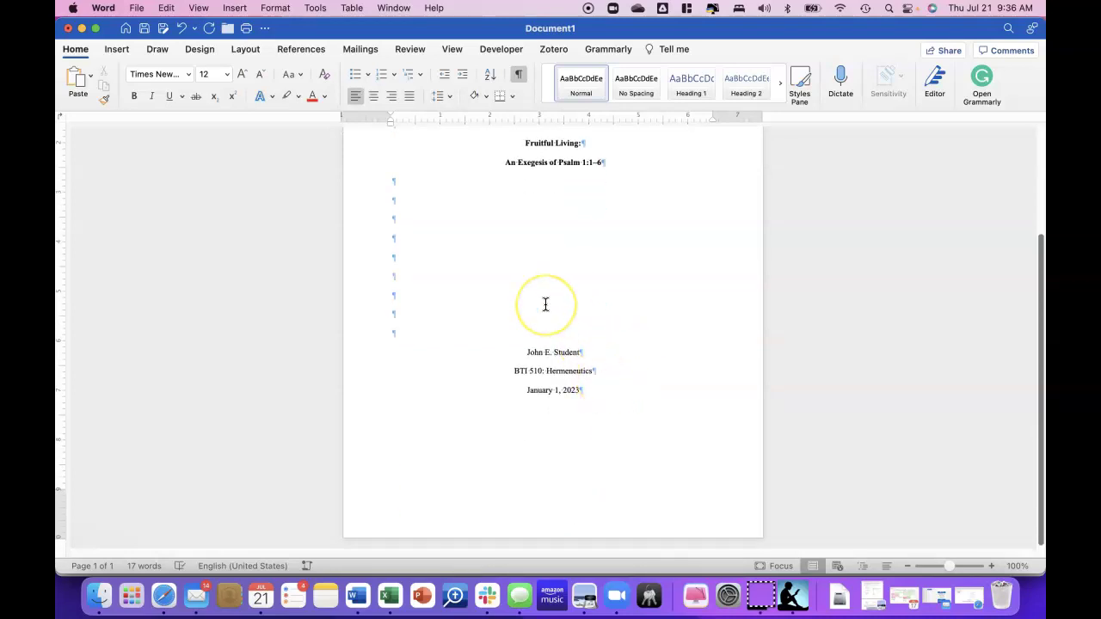
{"action": "key", "text": "Return"}
{"action": "key", "text": "Return"}
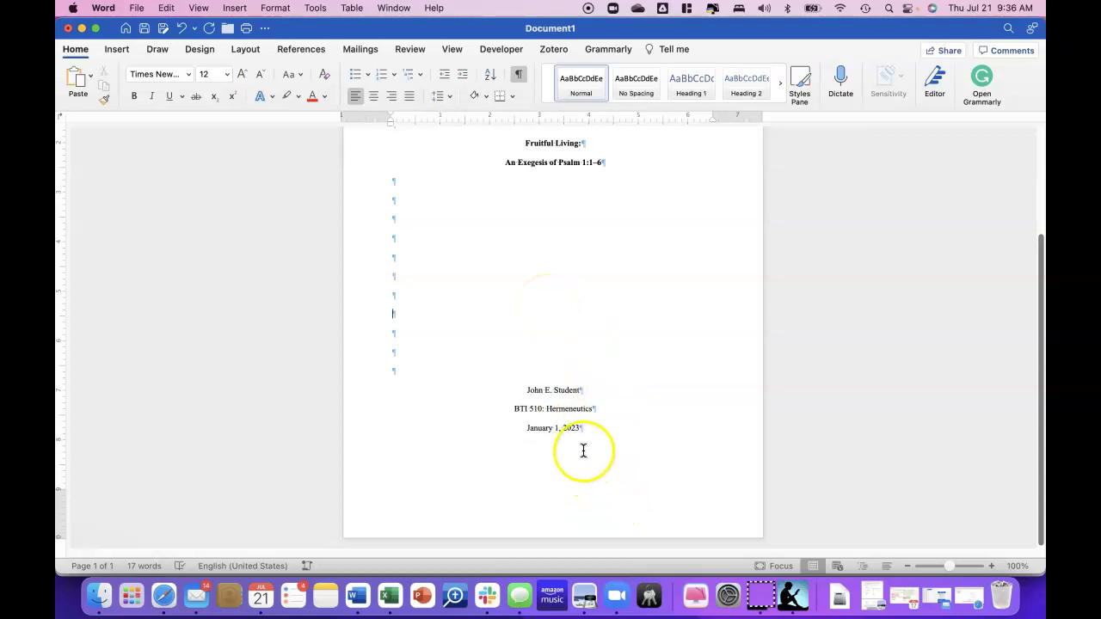
{"action": "scroll", "coordinate": [596, 320], "scroll_direction": "up", "scroll_amount": 3}
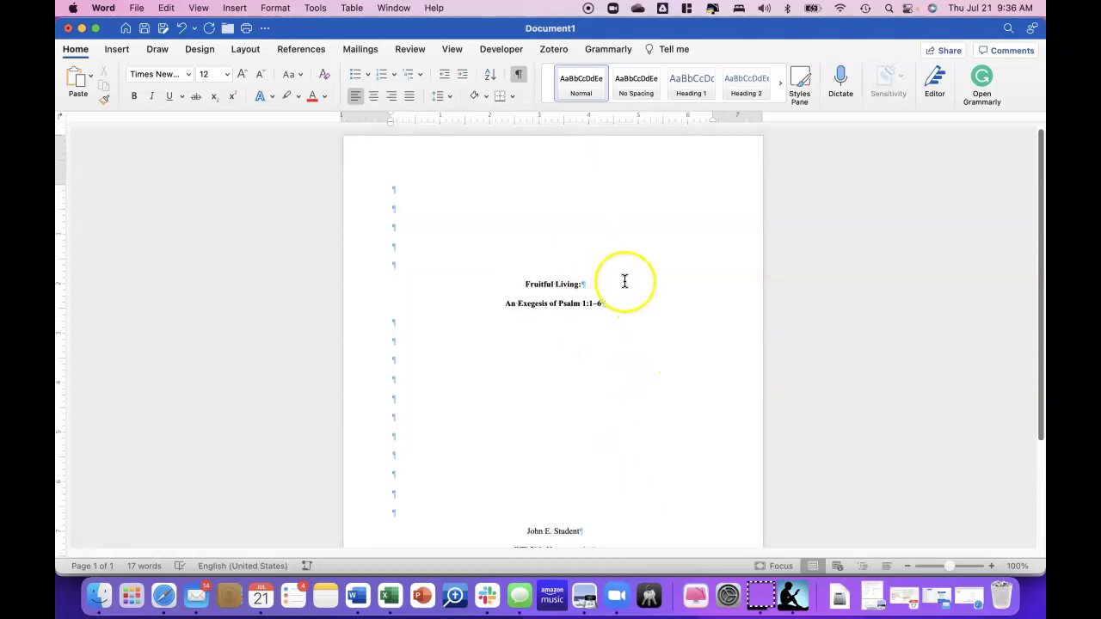
{"action": "scroll", "coordinate": [627, 281], "scroll_direction": "down", "scroll_amount": 1}
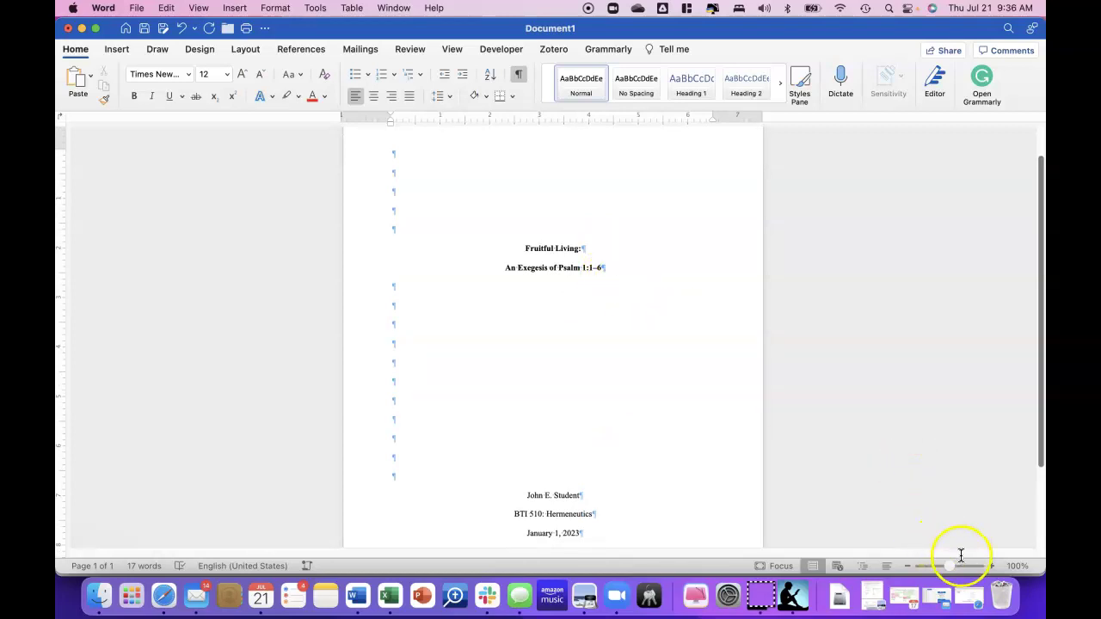
Examine the capitalization of the words in the title and subtitle at 210% zoom
{"action": "left_click", "coordinate": [992, 566]}
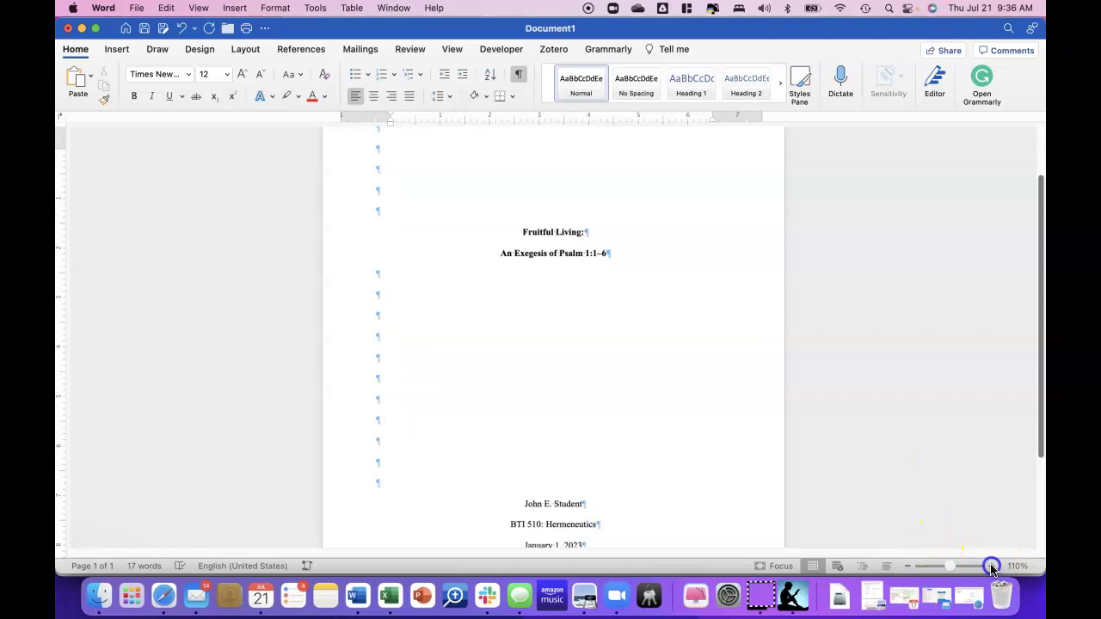
{"action": "left_click", "coordinate": [991, 566]}
{"action": "left_click", "coordinate": [991, 566]}
{"action": "left_click", "coordinate": [991, 566]}
{"action": "left_click", "coordinate": [991, 566]}
{"action": "left_click", "coordinate": [992, 566]}
{"action": "left_click", "coordinate": [991, 566]}
{"action": "left_click", "coordinate": [992, 566]}
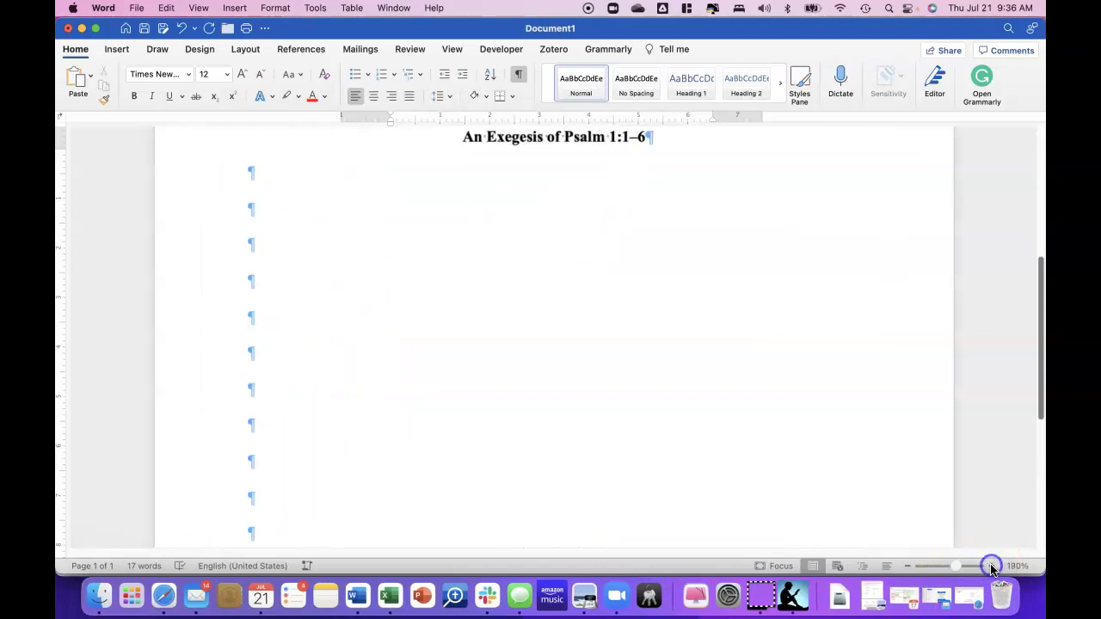
{"action": "left_click", "coordinate": [991, 566]}
{"action": "left_click", "coordinate": [992, 566]}
{"action": "left_click", "coordinate": [991, 566]}
{"action": "scroll", "coordinate": [862, 418], "scroll_direction": "up", "scroll_amount": 5}
{"action": "scroll", "coordinate": [863, 418], "scroll_direction": "down", "scroll_amount": 3}
{"action": "left_click_drag", "start_coordinate": [497, 326], "coordinate": [551, 332]}
{"action": "left_click", "coordinate": [552, 332]}
{"action": "key", "text": "shift+Right"}
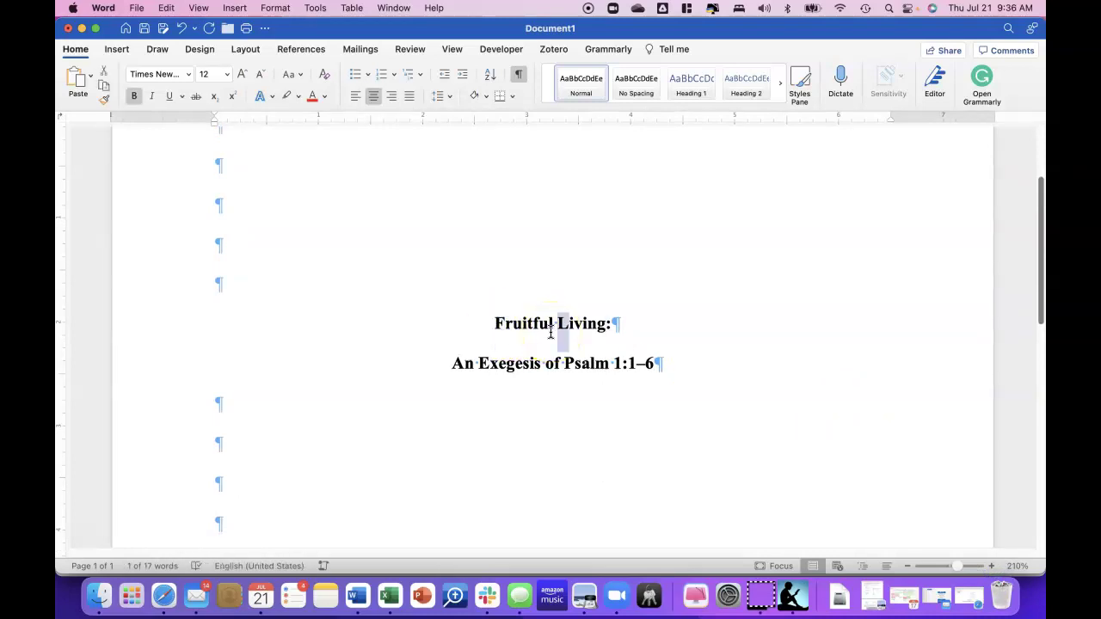
{"action": "key", "text": "Down"}
{"action": "key", "text": "shift+Left"}
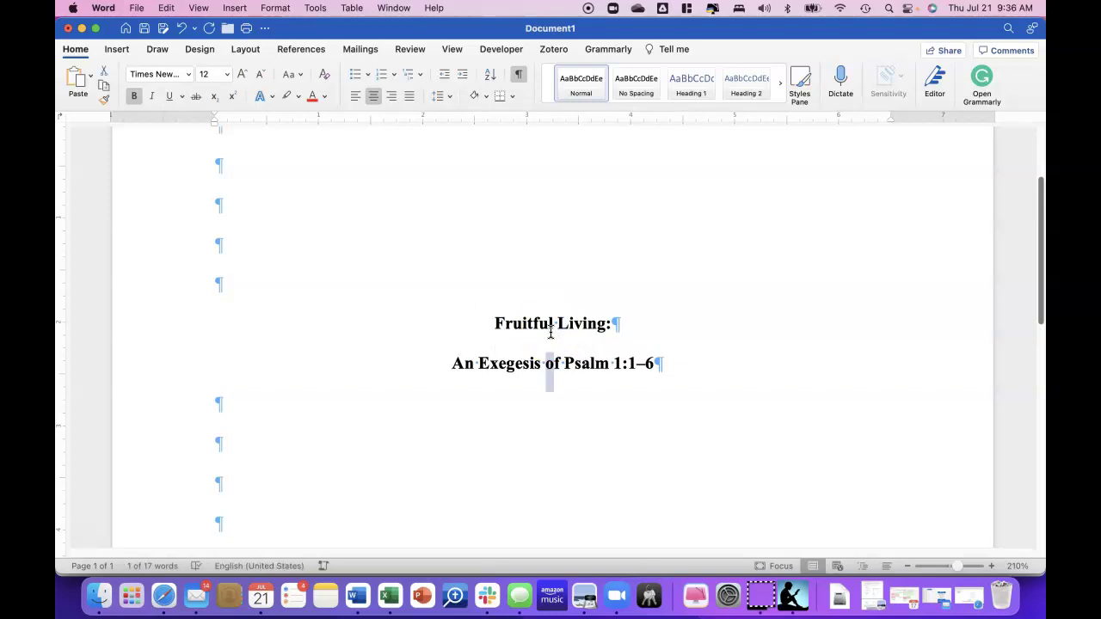
Try the main title in all capitals as "FRUITFUL LIVING:"
{"action": "left_click_drag", "start_coordinate": [487, 323], "coordinate": [604, 325]}
{"action": "type", "text": "FRUITFUL L"}
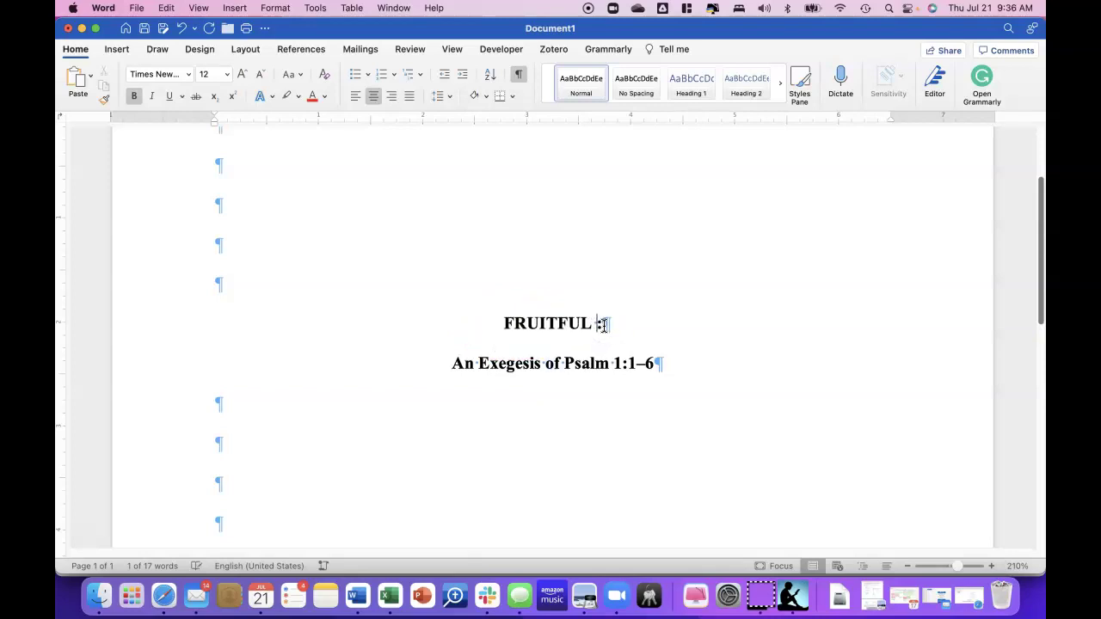
{"action": "type", "text": "IVING:"}
Retype the main title with only the initial letters capitalized as "Fruitful Living:"
{"action": "key", "text": "shift+Home"}
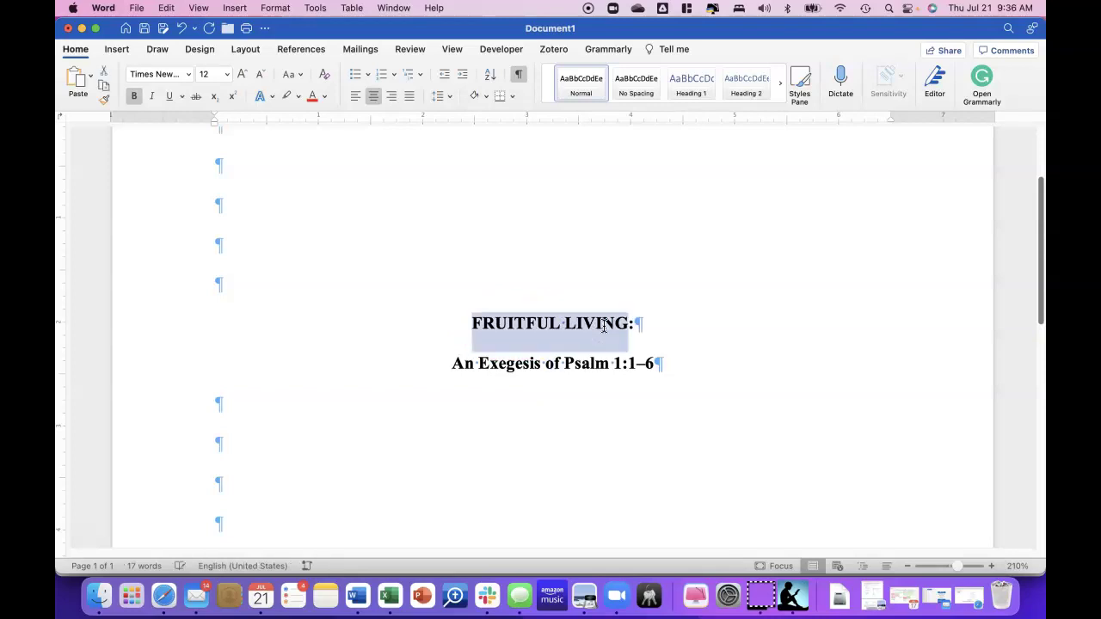
{"action": "type", "text": "Fruitful"}
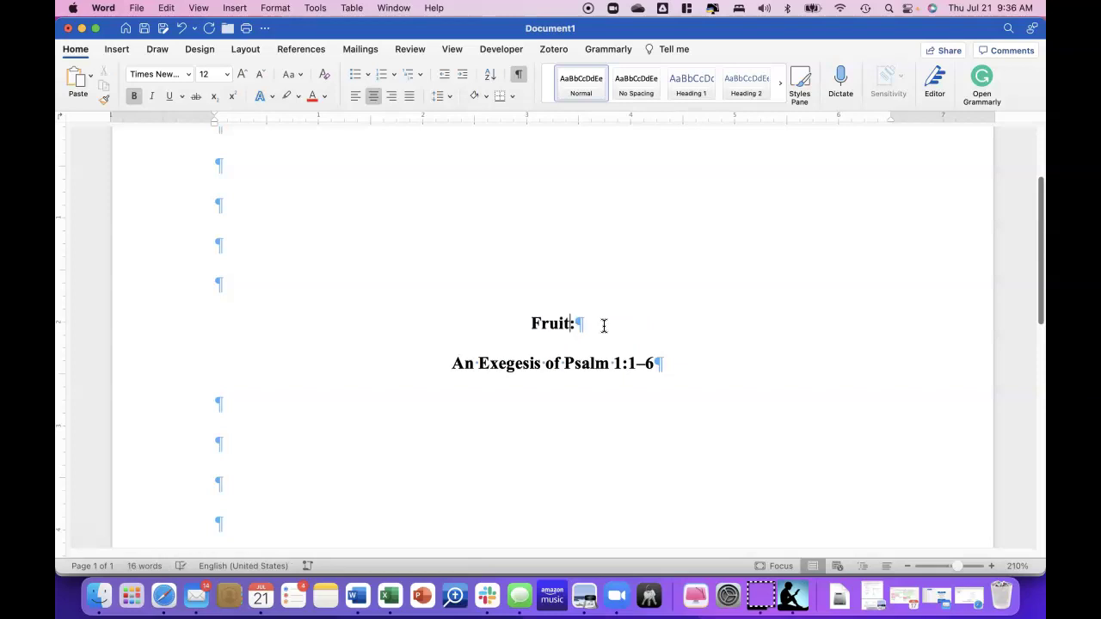
{"action": "type", "text": " Living"}
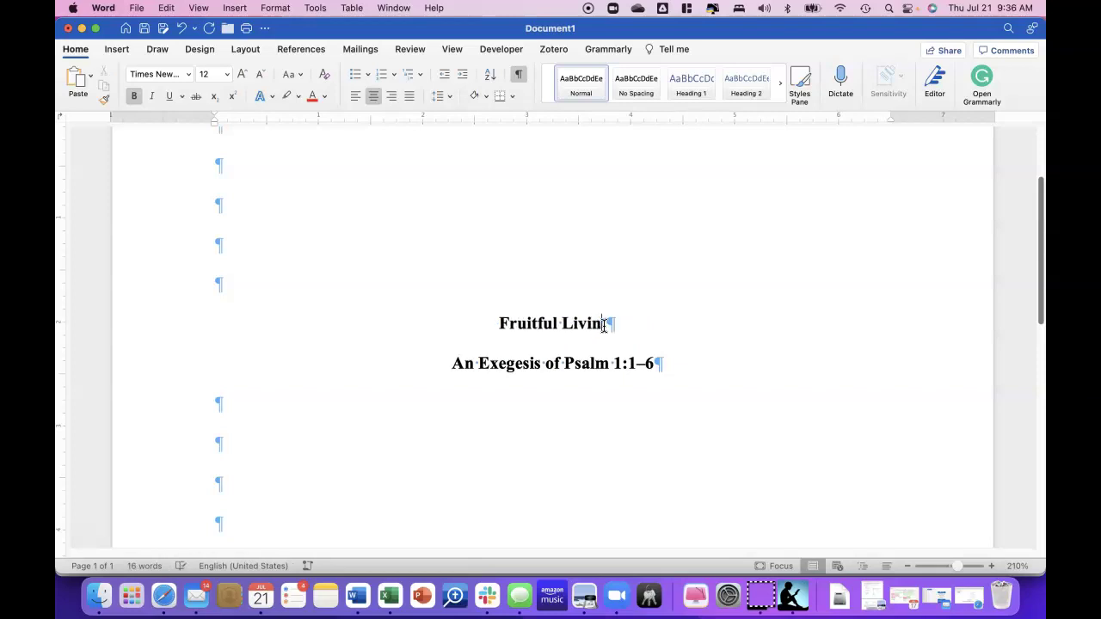
{"action": "key", "text": "BackSpace"}
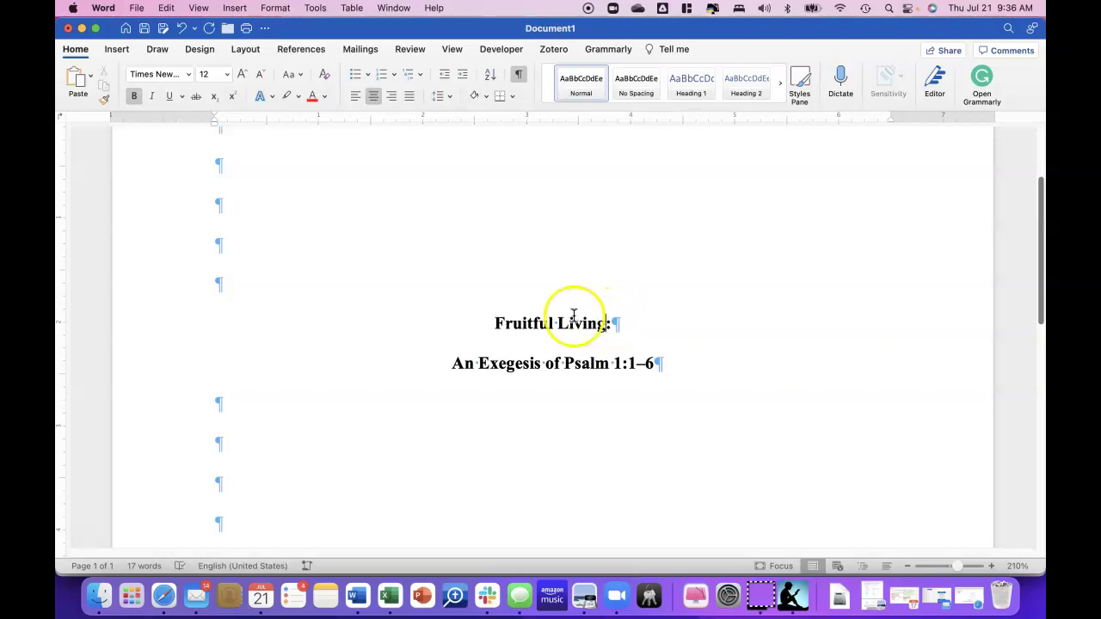
Hide the paragraph marks and other nonprinting formatting symbols in the document
{"action": "left_click", "coordinate": [492, 323]}
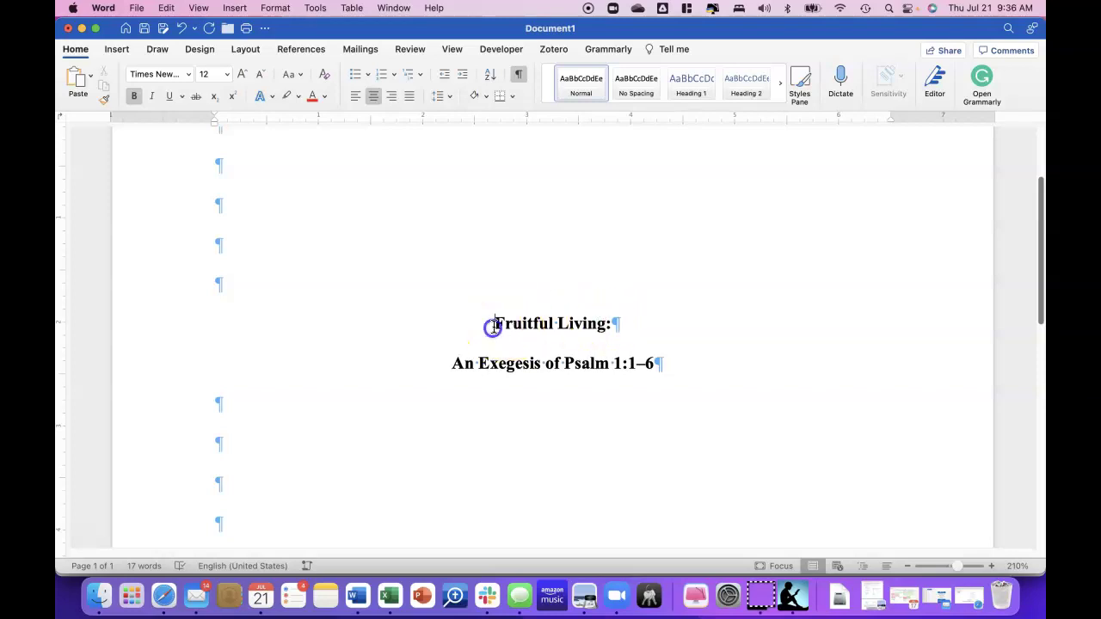
{"action": "left_click", "coordinate": [518, 74]}
Review the main title, the subtitle and the student details on the page without formatting marks
{"action": "left_click_drag", "start_coordinate": [484, 327], "coordinate": [627, 323]}
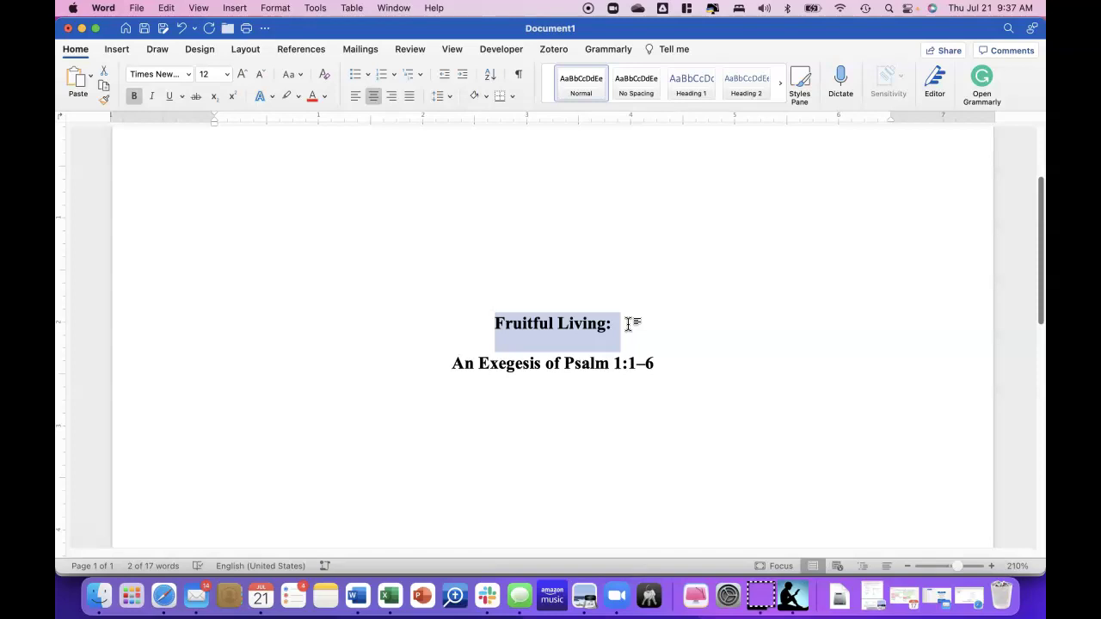
{"action": "left_click", "coordinate": [628, 323]}
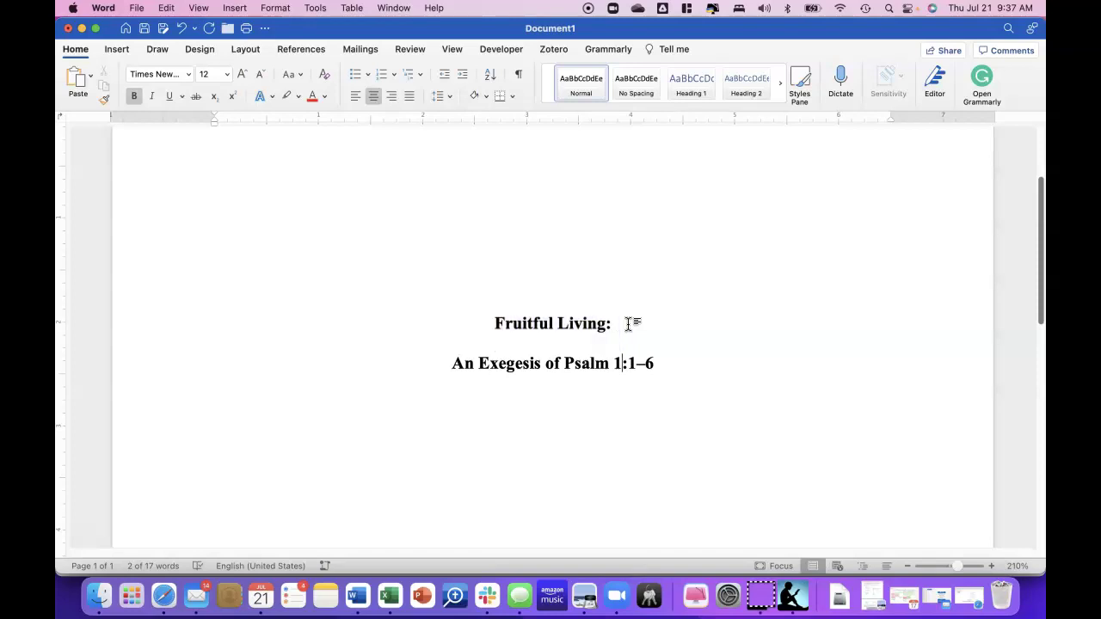
{"action": "left_click", "coordinate": [508, 356]}
{"action": "triple_click", "coordinate": [511, 355]}
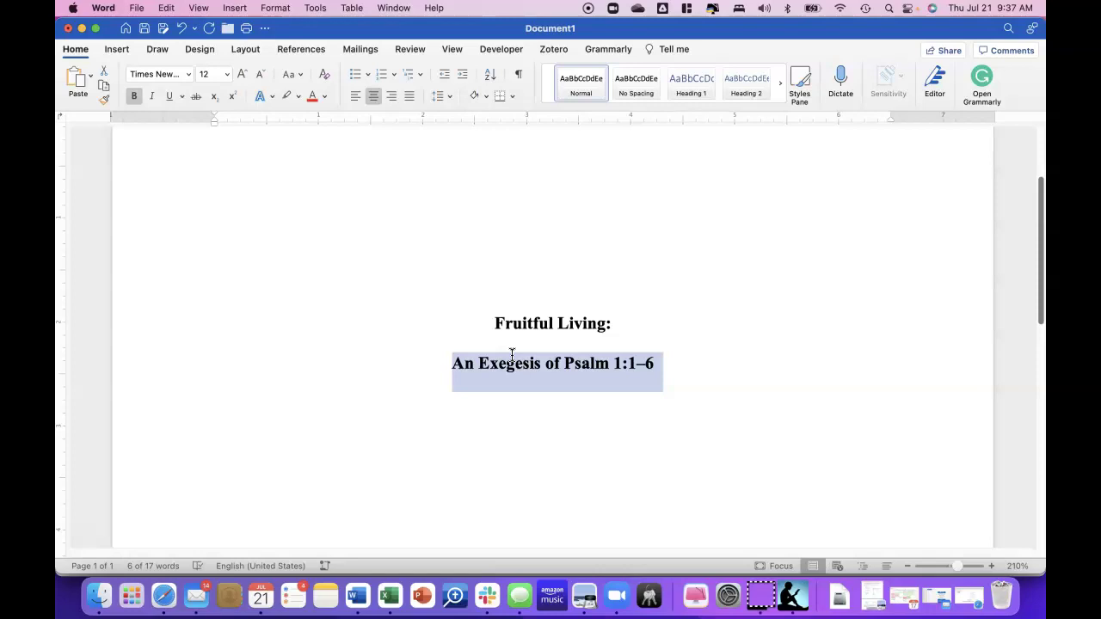
{"action": "left_click", "coordinate": [527, 329]}
{"action": "scroll", "coordinate": [528, 330], "scroll_direction": "down", "scroll_amount": 5}
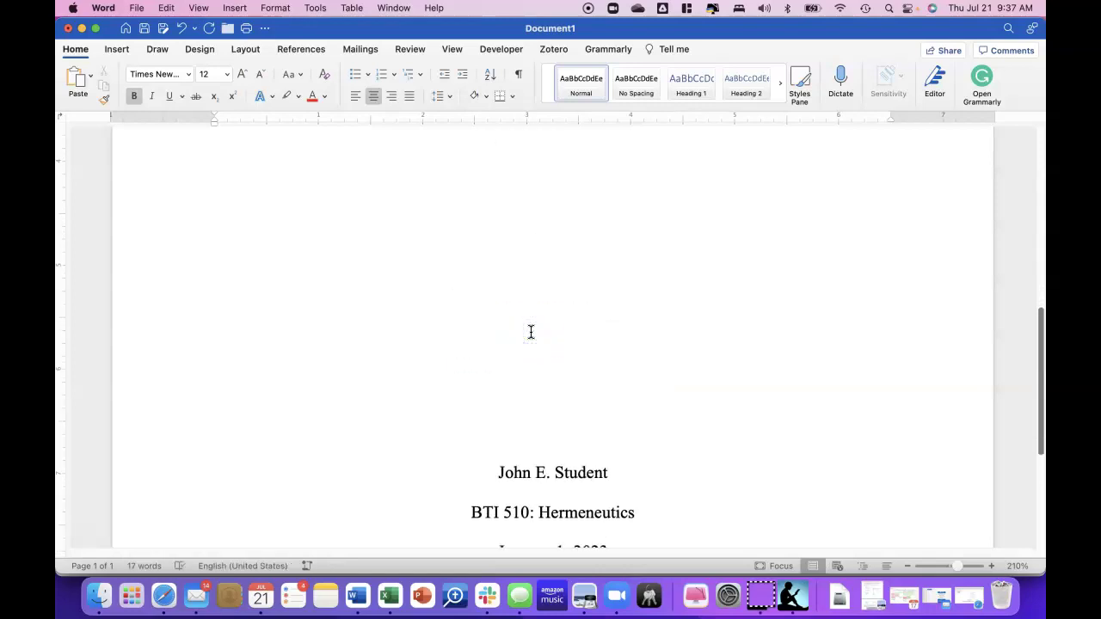
{"action": "scroll", "coordinate": [531, 332], "scroll_direction": "down", "scroll_amount": 5}
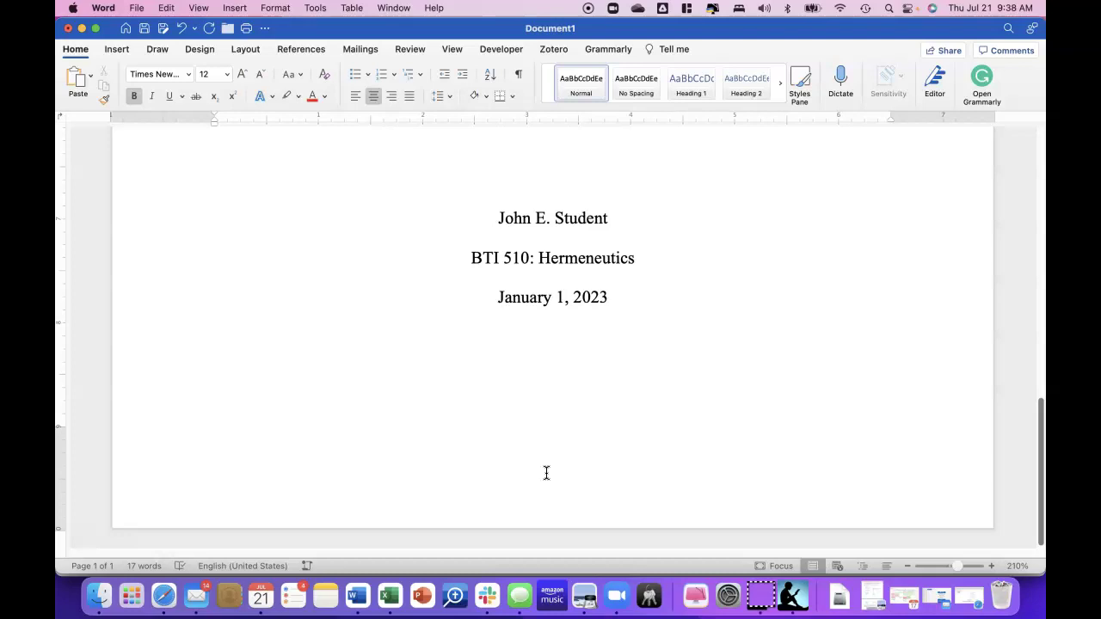
{"action": "scroll", "coordinate": [546, 473], "scroll_direction": "down", "scroll_amount": 10}
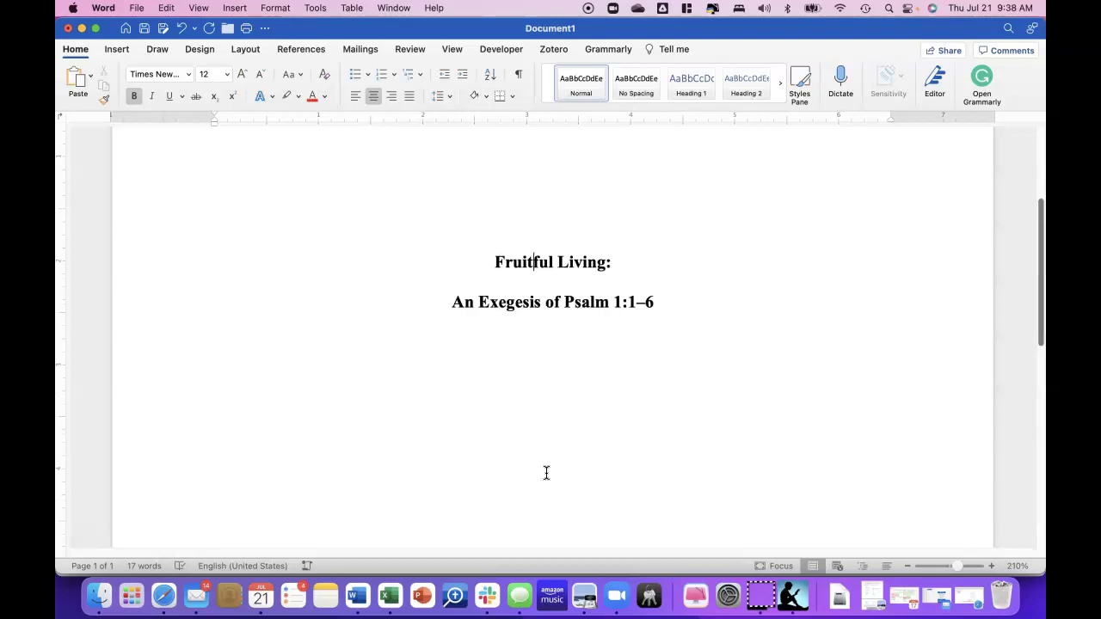
{"action": "scroll", "coordinate": [547, 473], "scroll_direction": "up", "scroll_amount": 2}
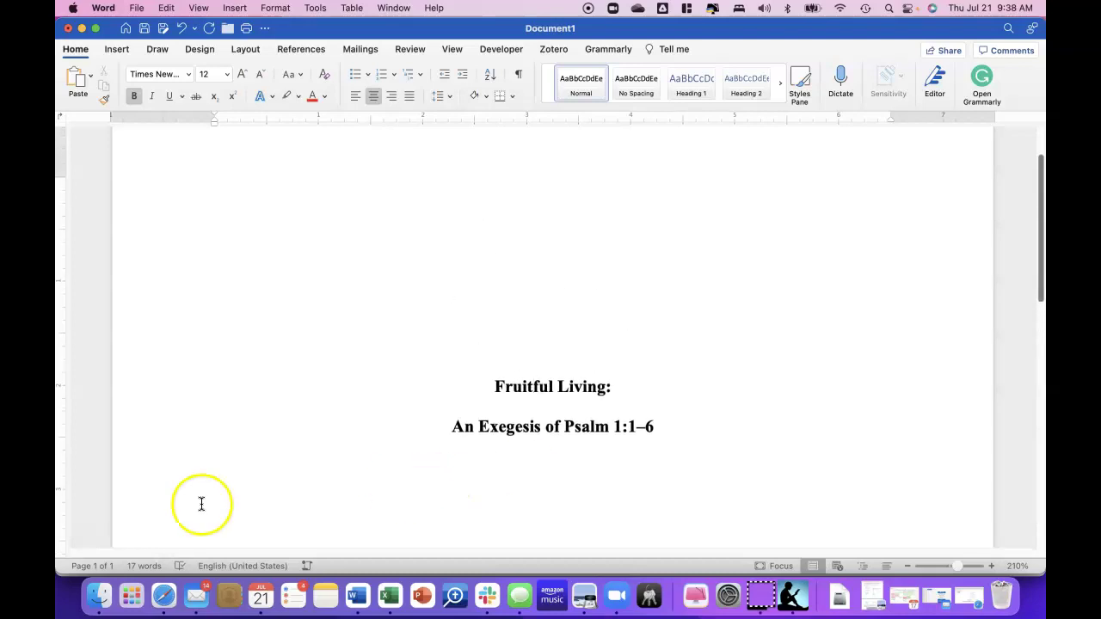